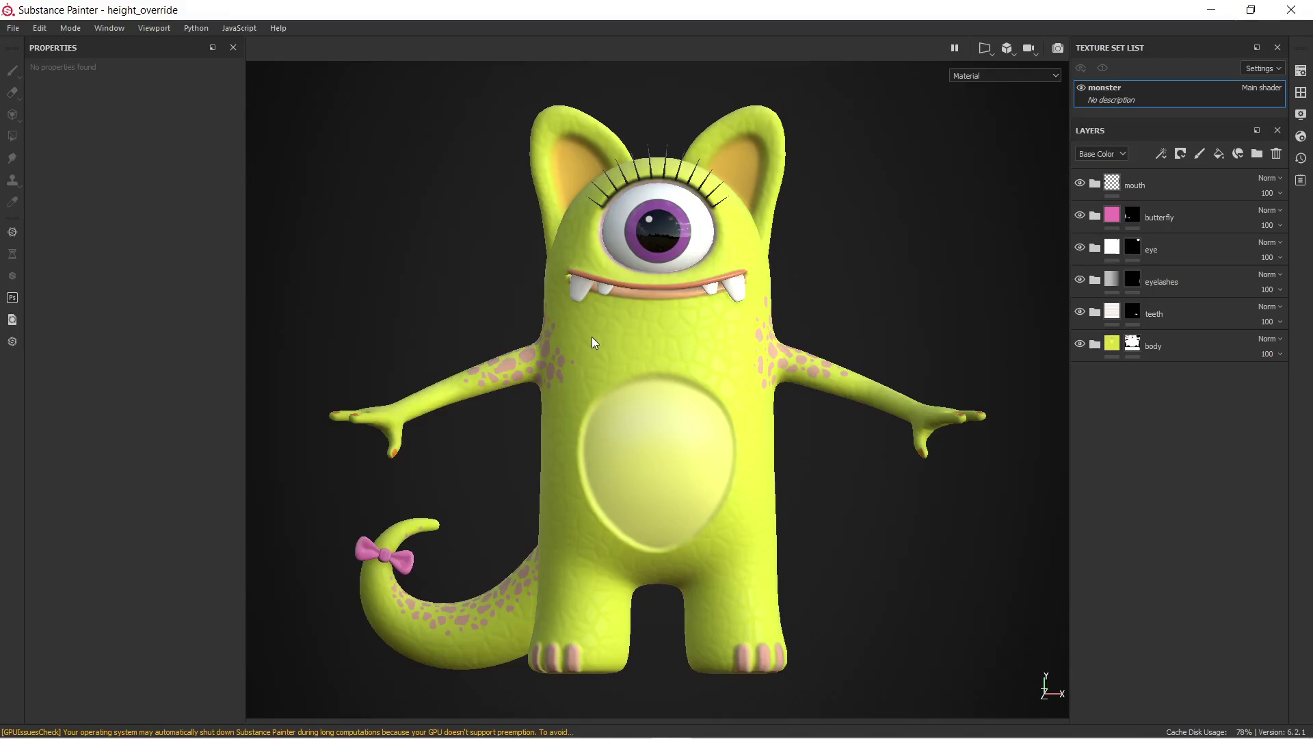
Step: Hide the old stomach layer in the body group and add a fill layer named 'stomach'
{"action": "left_click", "coordinate": [1095, 343]}
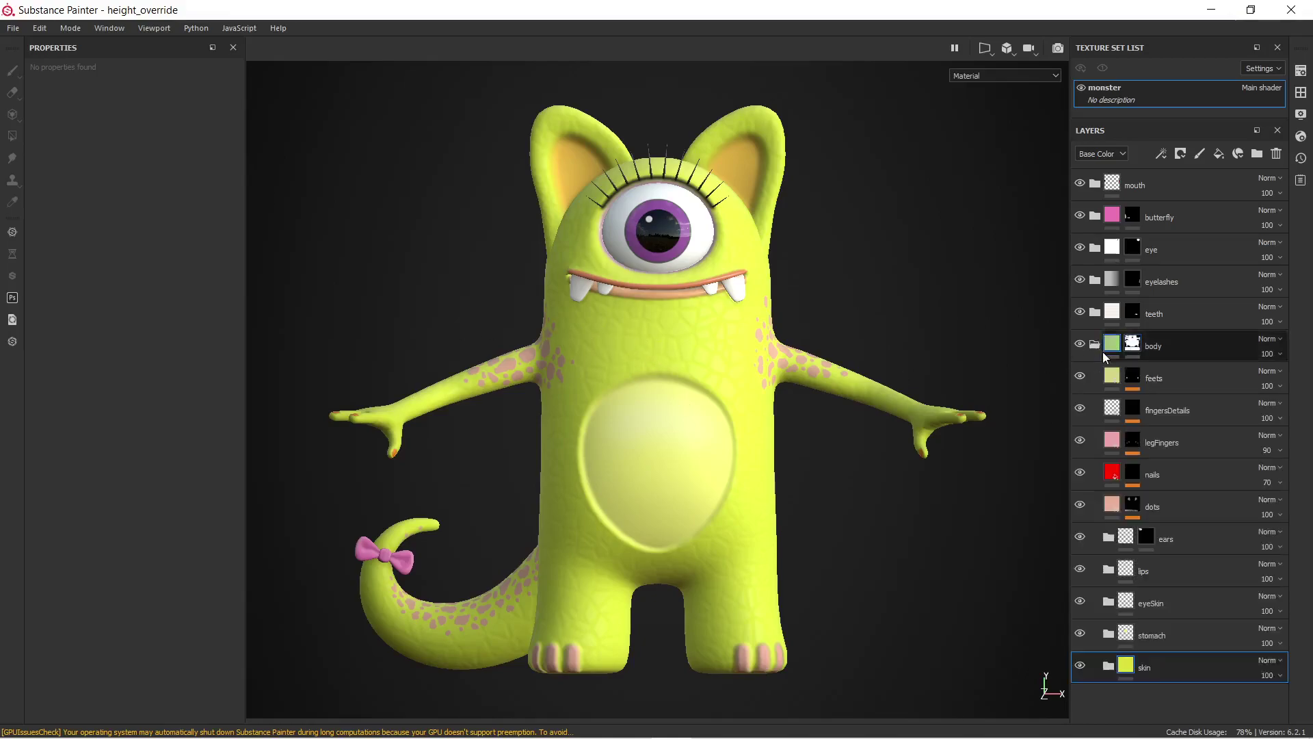
{"action": "left_click", "coordinate": [1080, 634]}
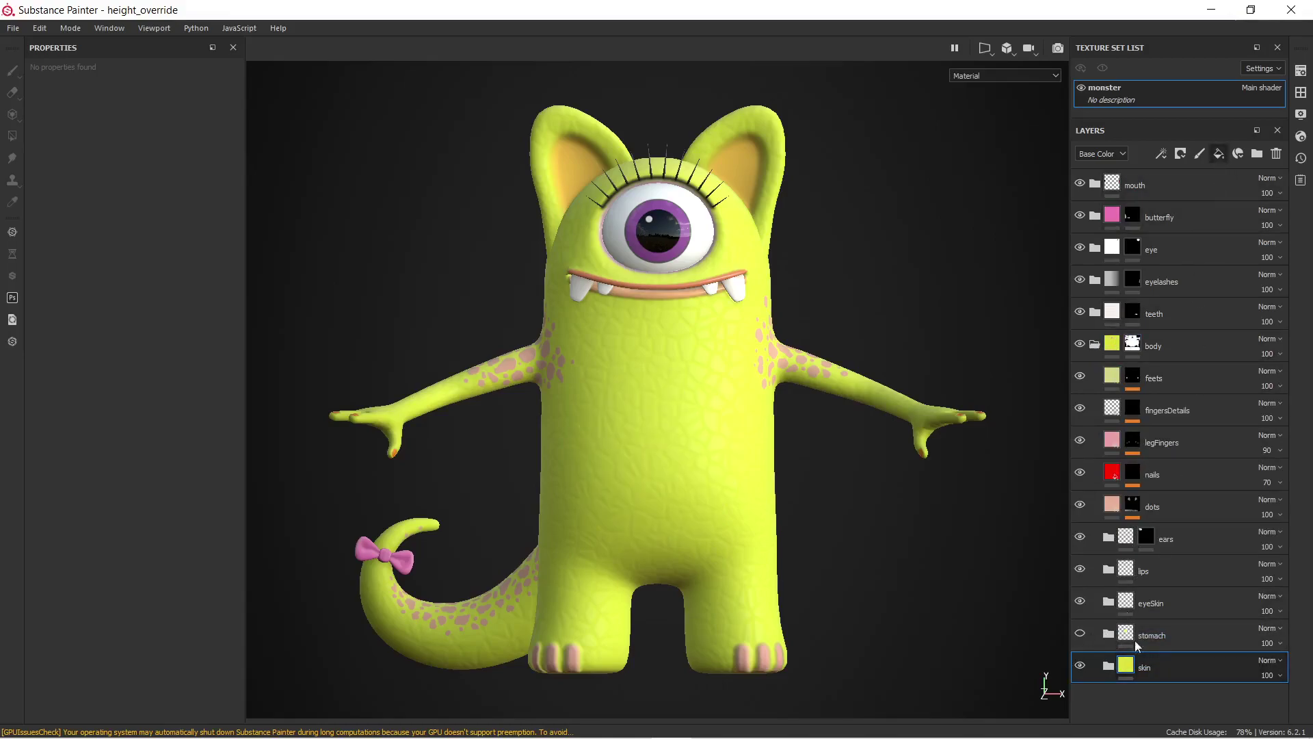
{"action": "key", "text": "ctrl+shift+f"}
{"action": "double_click", "coordinate": [1152, 667]}
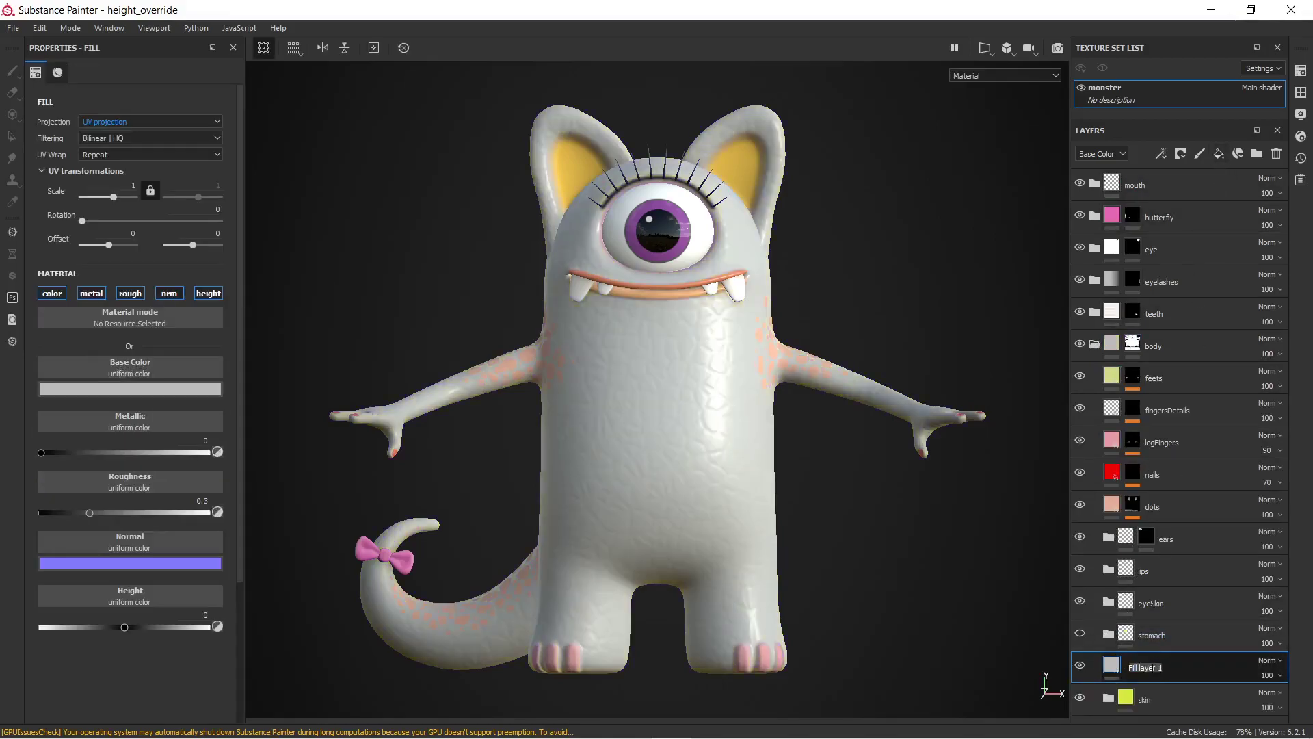
{"action": "type", "text": "stomach"}
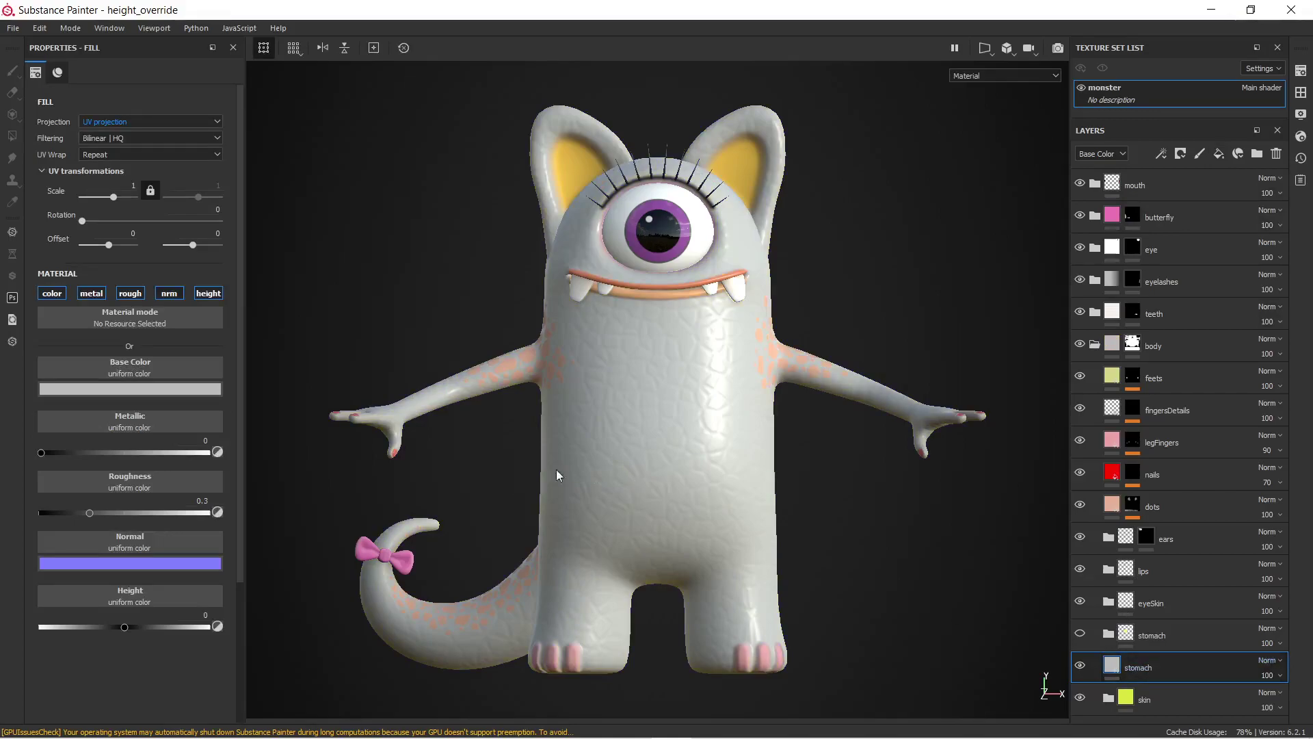
Step: Disable the fill's metallic and normal channels and give it a pale beige base colour
{"action": "left_click", "coordinate": [104, 292]}
{"action": "left_click", "coordinate": [169, 293]}
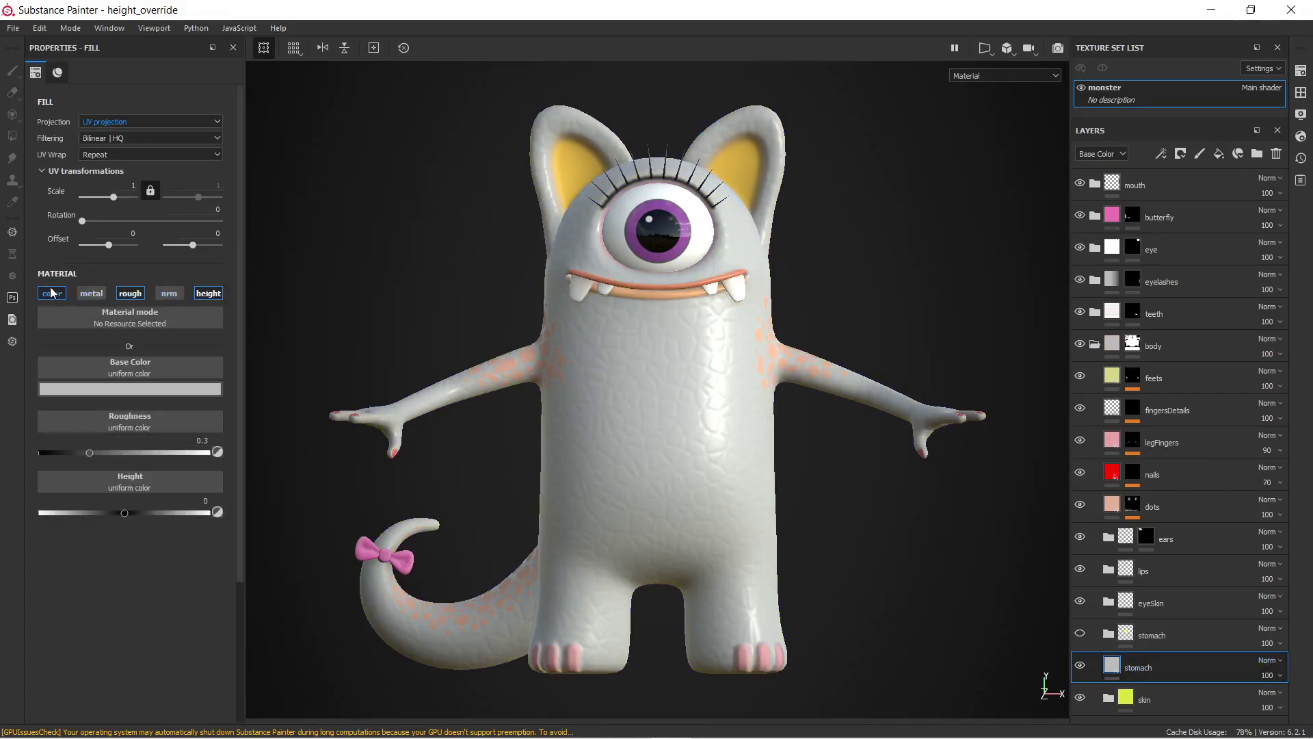
{"action": "left_click", "coordinate": [125, 388]}
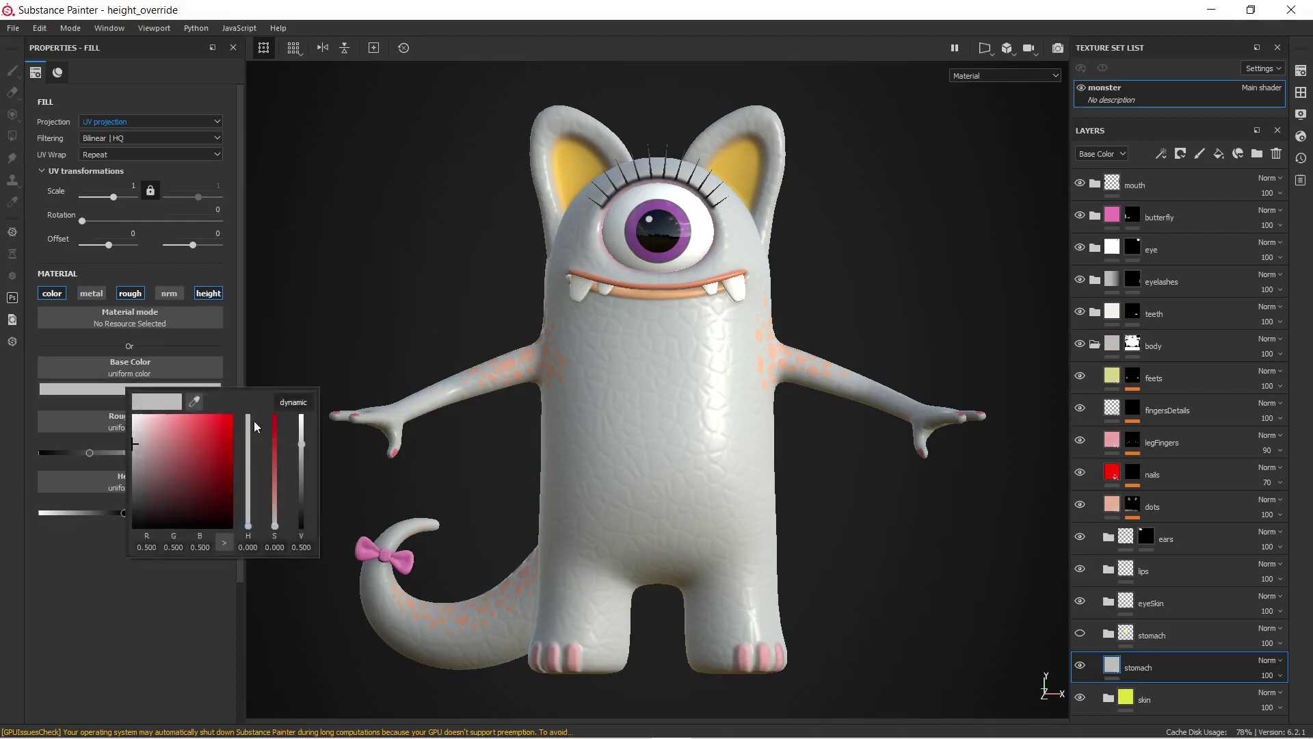
{"action": "left_click", "coordinate": [249, 519]}
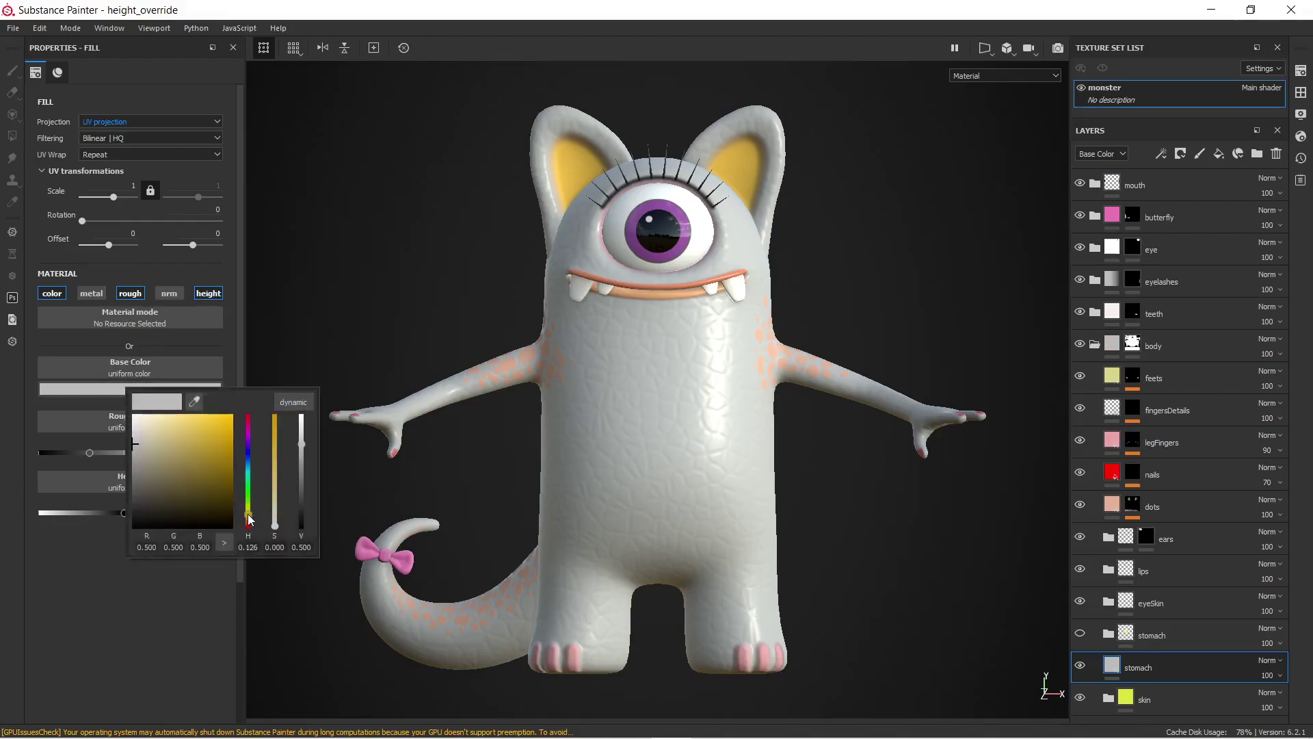
{"action": "left_click_drag", "start_coordinate": [166, 431], "coordinate": [169, 438]}
{"action": "left_click", "coordinate": [102, 565]}
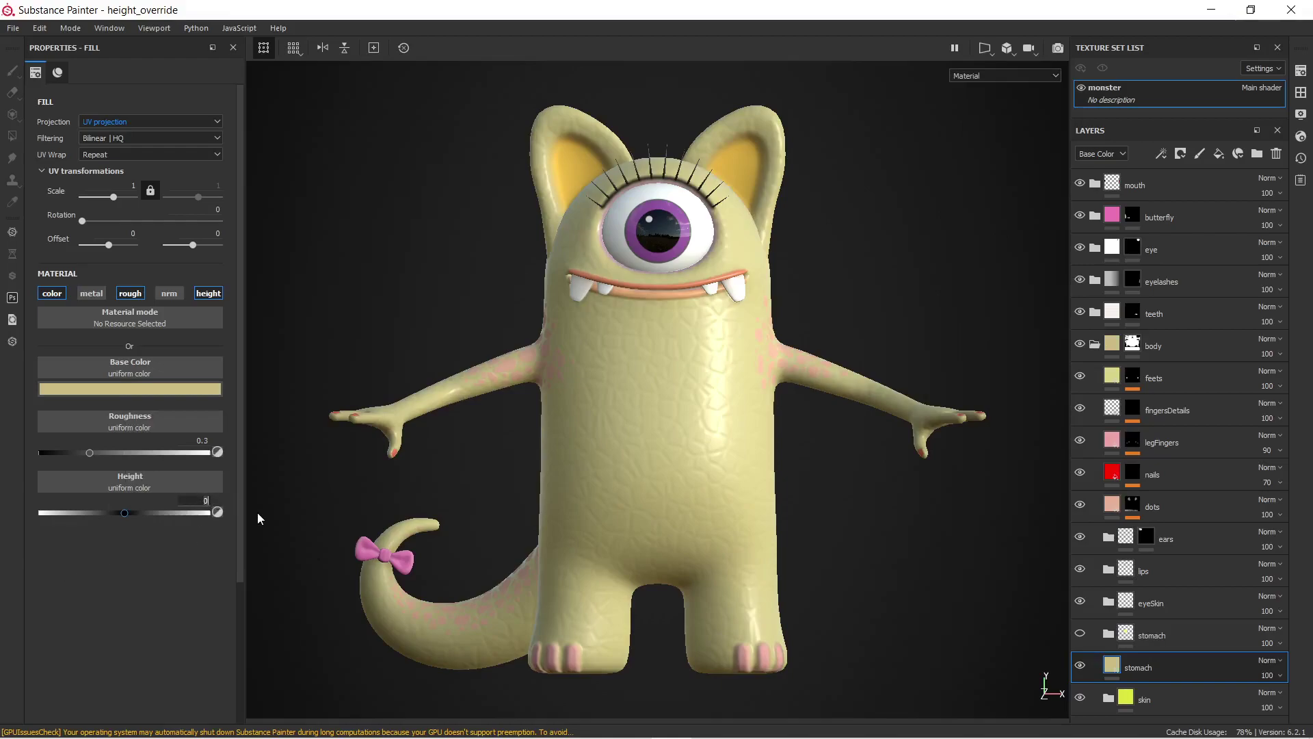
Step: Set the stomach fill's height to -0.5
{"action": "key", "text": "BackSpace"}
{"action": "type", "text": "-0.5"}
{"action": "key", "text": "Return"}
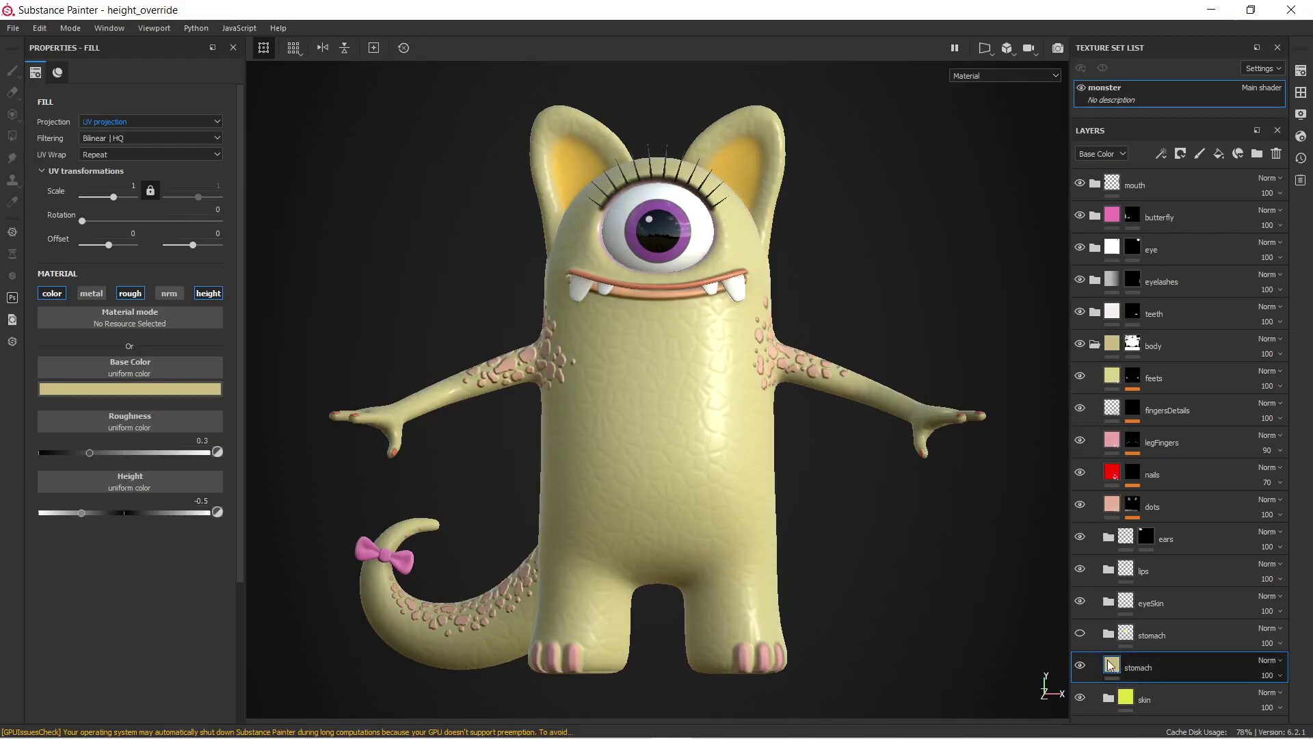
{"action": "right_click", "coordinate": [1111, 664]}
Step: Add a black mask with a Paint effect, and enable lazy mouse and symmetry
{"action": "left_click", "coordinate": [1176, 251]}
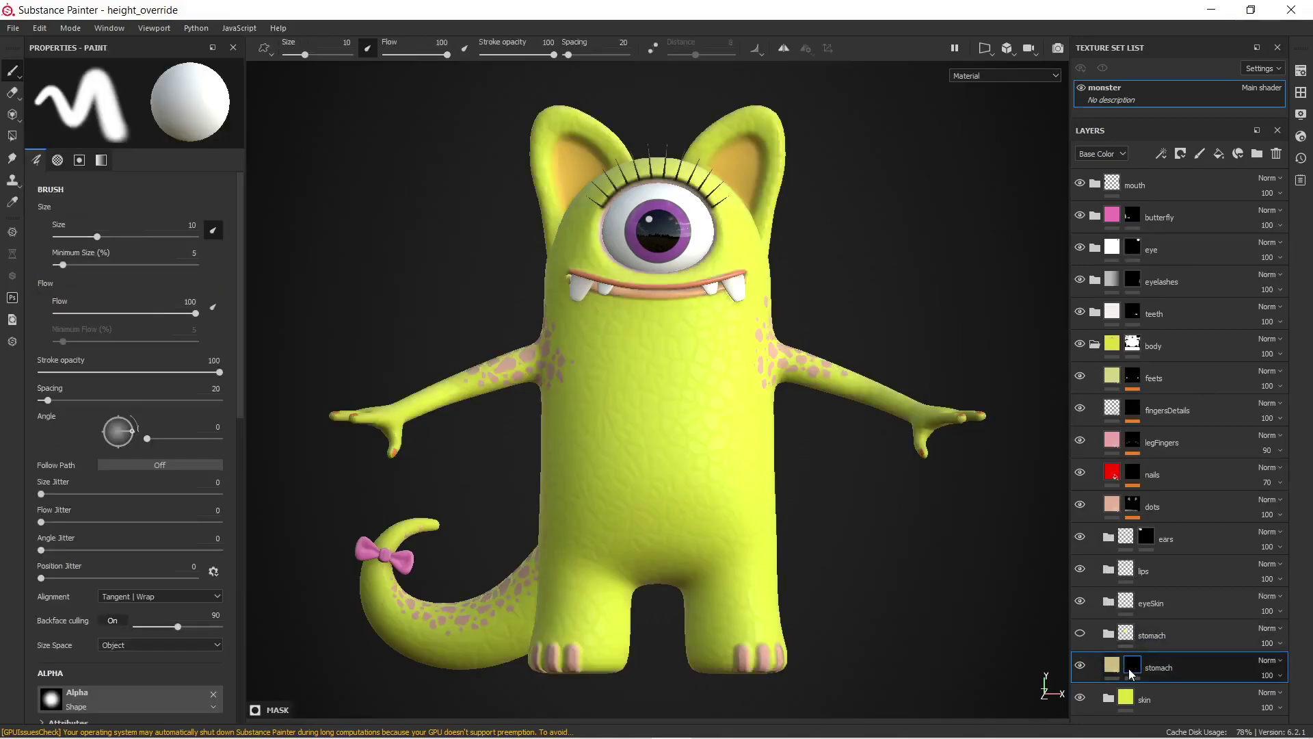
{"action": "right_click", "coordinate": [1129, 674]}
{"action": "left_click", "coordinate": [1191, 547]}
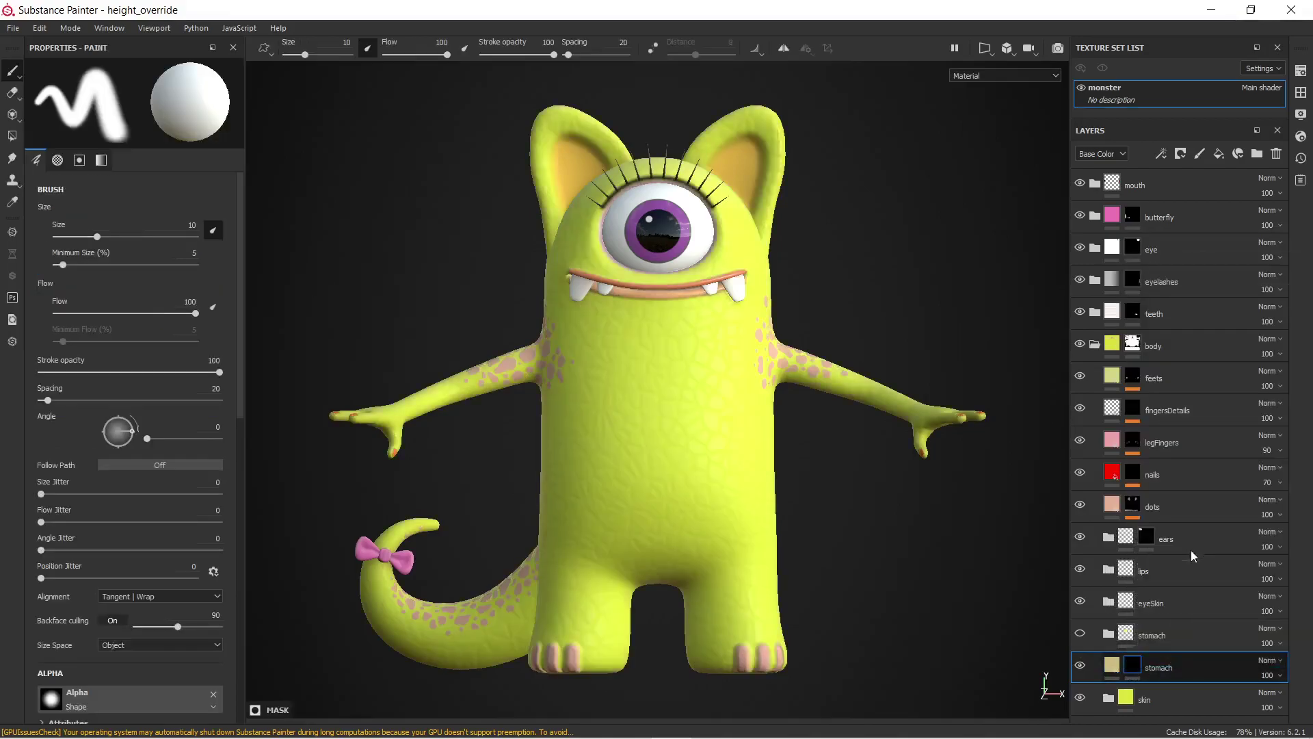
{"action": "left_click", "coordinate": [654, 48]}
{"action": "left_click", "coordinate": [783, 47]}
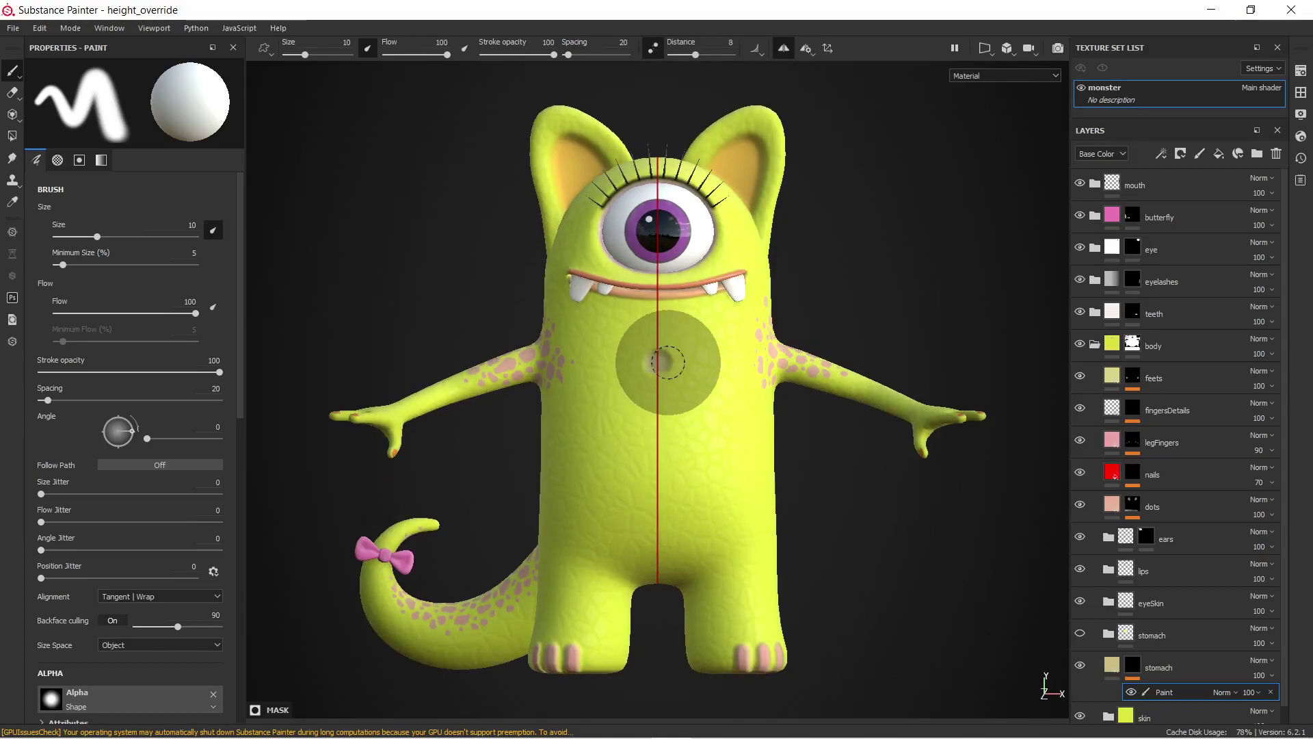
Step: Paint the symmetric belly oval into the mask, then turn symmetry off
{"action": "mouse_move", "coordinate": [701, 364]}
{"action": "left_mouse_down"}
{"action": "mouse_move", "coordinate": [729, 386]}
{"action": "mouse_move", "coordinate": [741, 440]}
{"action": "mouse_move", "coordinate": [727, 494]}
{"action": "mouse_move", "coordinate": [668, 546]}
{"action": "mouse_move", "coordinate": [582, 540]}
{"action": "left_mouse_up"}
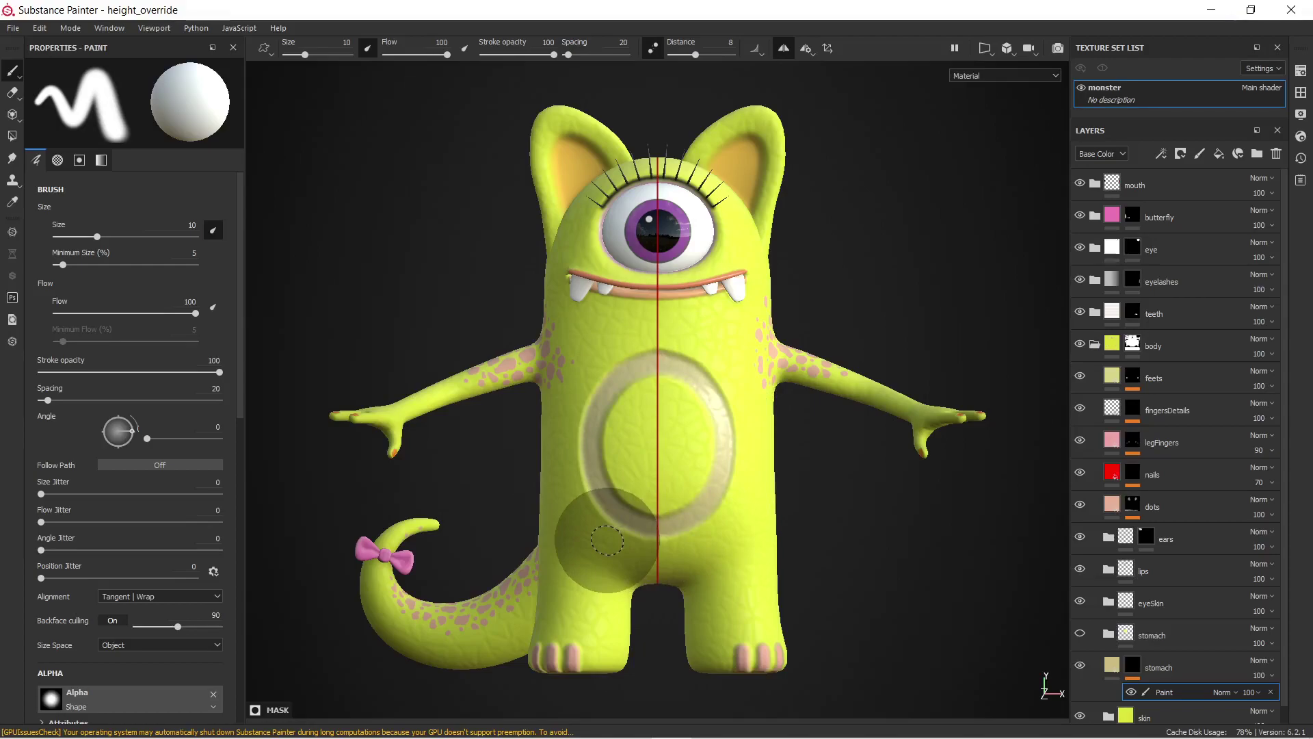
{"action": "left_click", "coordinate": [653, 48]}
{"action": "mouse_move", "coordinate": [660, 510]}
{"action": "left_mouse_down"}
{"action": "mouse_move", "coordinate": [691, 499]}
{"action": "mouse_move", "coordinate": [707, 463]}
{"action": "mouse_move", "coordinate": [698, 405]}
{"action": "mouse_move", "coordinate": [666, 380]}
{"action": "mouse_move", "coordinate": [690, 386]}
{"action": "mouse_move", "coordinate": [702, 476]}
{"action": "mouse_move", "coordinate": [645, 506]}
{"action": "mouse_move", "coordinate": [699, 472]}
{"action": "mouse_move", "coordinate": [693, 422]}
{"action": "mouse_move", "coordinate": [671, 400]}
{"action": "mouse_move", "coordinate": [684, 427]}
{"action": "mouse_move", "coordinate": [653, 391]}
{"action": "mouse_move", "coordinate": [688, 449]}
{"action": "mouse_move", "coordinate": [665, 495]}
{"action": "mouse_move", "coordinate": [668, 419]}
{"action": "mouse_move", "coordinate": [657, 452]}
{"action": "left_mouse_up"}
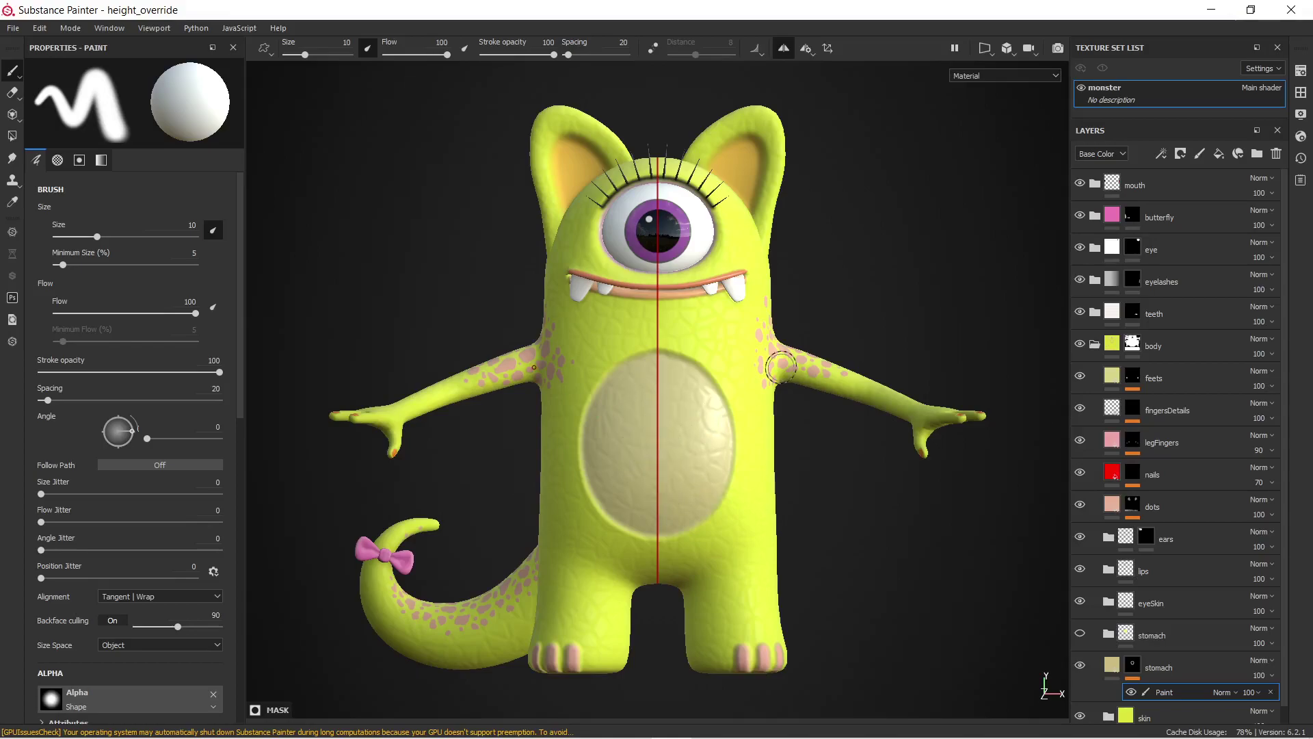
{"action": "mouse_move", "coordinate": [782, 367]}
{"action": "left_mouse_down", "text": "alt"}
{"action": "mouse_move", "coordinate": [828, 351]}
{"action": "mouse_move", "coordinate": [807, 355]}
{"action": "left_mouse_up", "text": "alt"}
{"action": "left_click", "coordinate": [784, 48]}
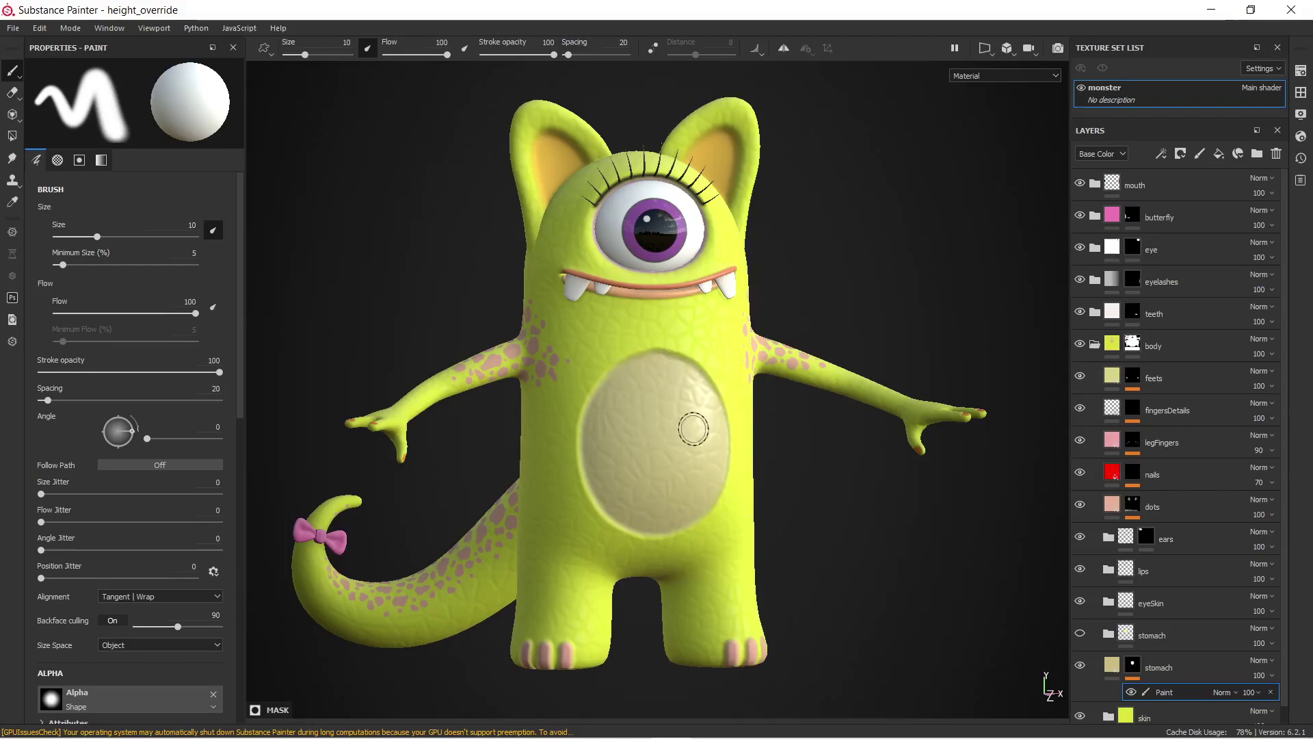
{"action": "mouse_move", "coordinate": [692, 429]}
{"action": "left_mouse_down", "text": "alt"}
{"action": "mouse_move", "coordinate": [724, 457]}
{"action": "mouse_move", "coordinate": [698, 470]}
{"action": "left_mouse_up", "text": "alt"}
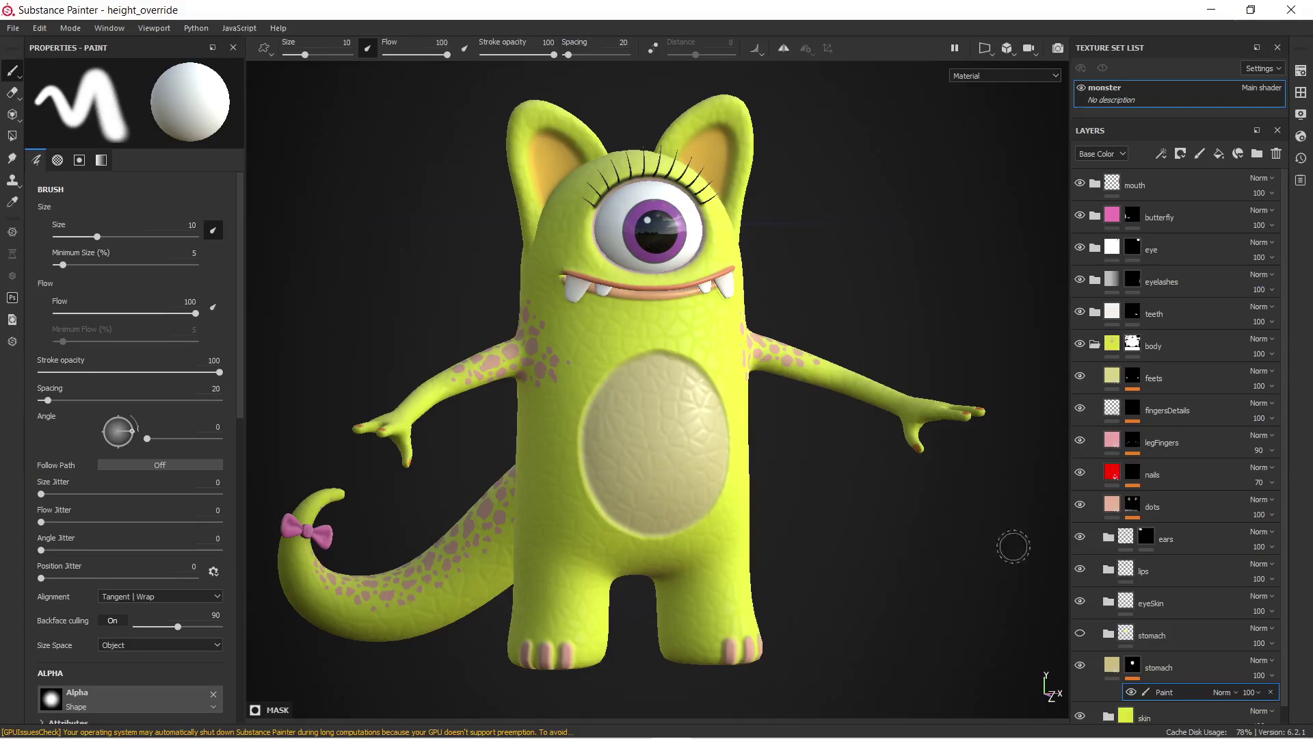
{"action": "left_click", "coordinate": [1081, 663]}
{"action": "left_click", "coordinate": [1080, 633]}
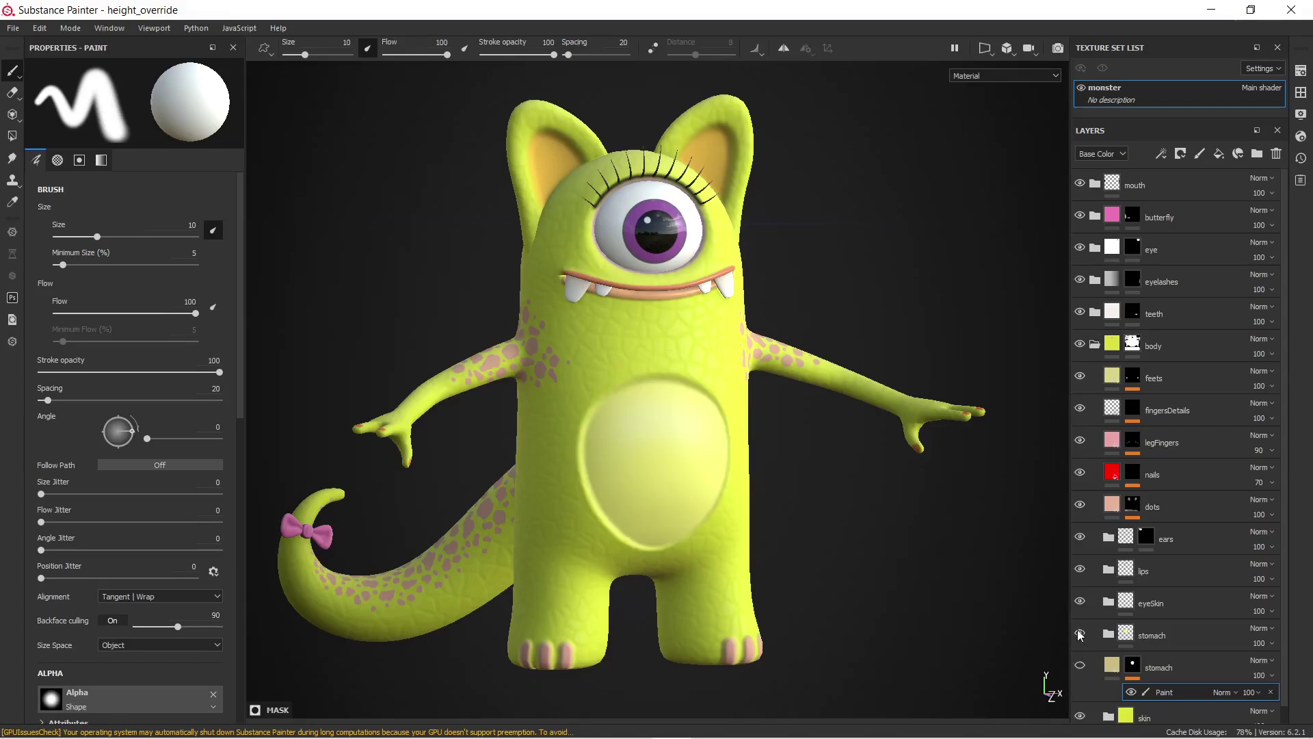
{"action": "left_click", "coordinate": [1079, 633]}
{"action": "left_click", "coordinate": [1080, 665]}
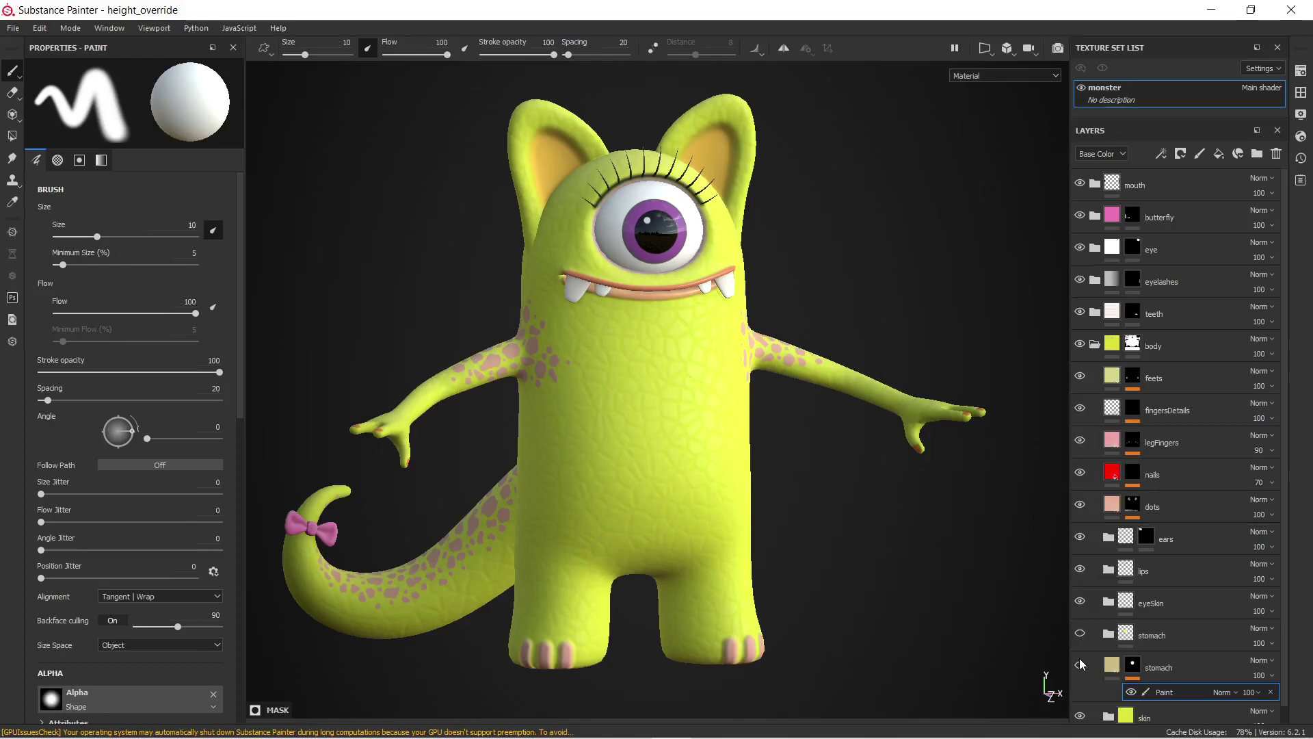
{"action": "left_click_drag", "start_coordinate": [592, 416], "coordinate": [587, 416], "text": "alt"}
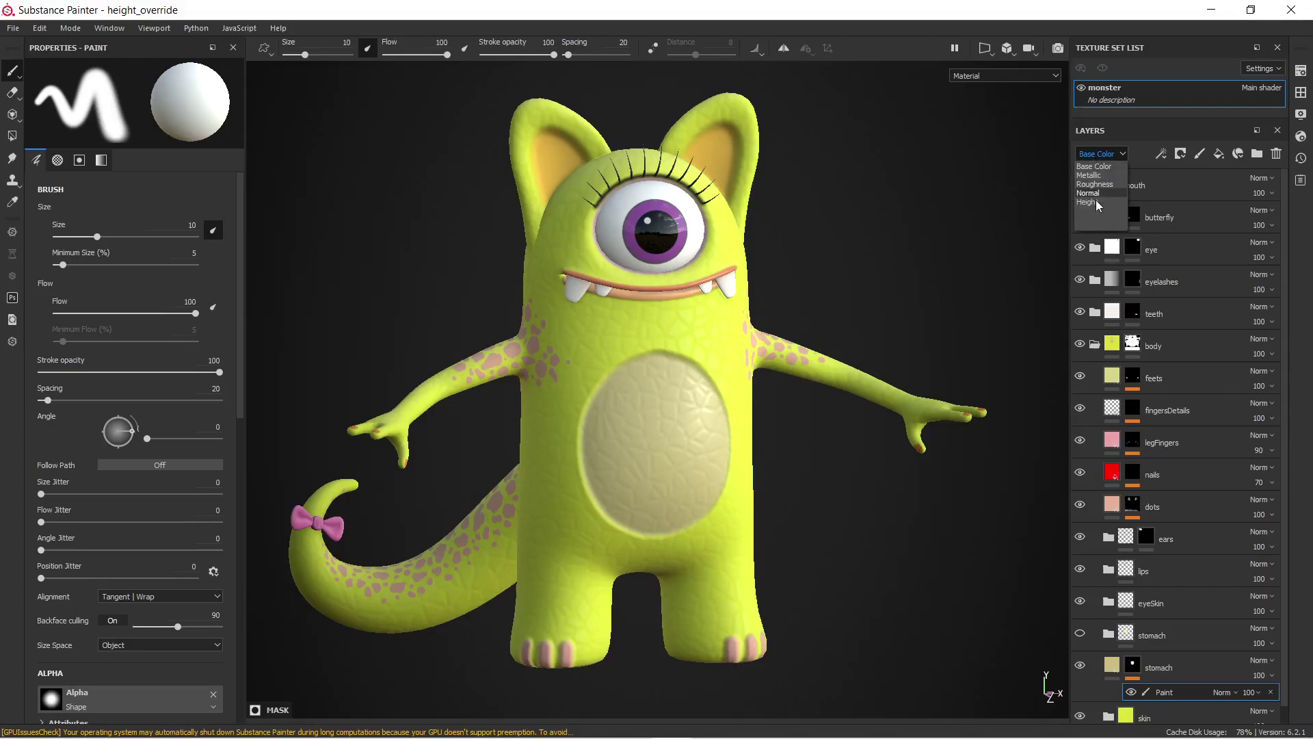
Step: Change the stomach layer's height blend mode from Linear dodge to Normal
{"action": "left_click", "coordinate": [1095, 203]}
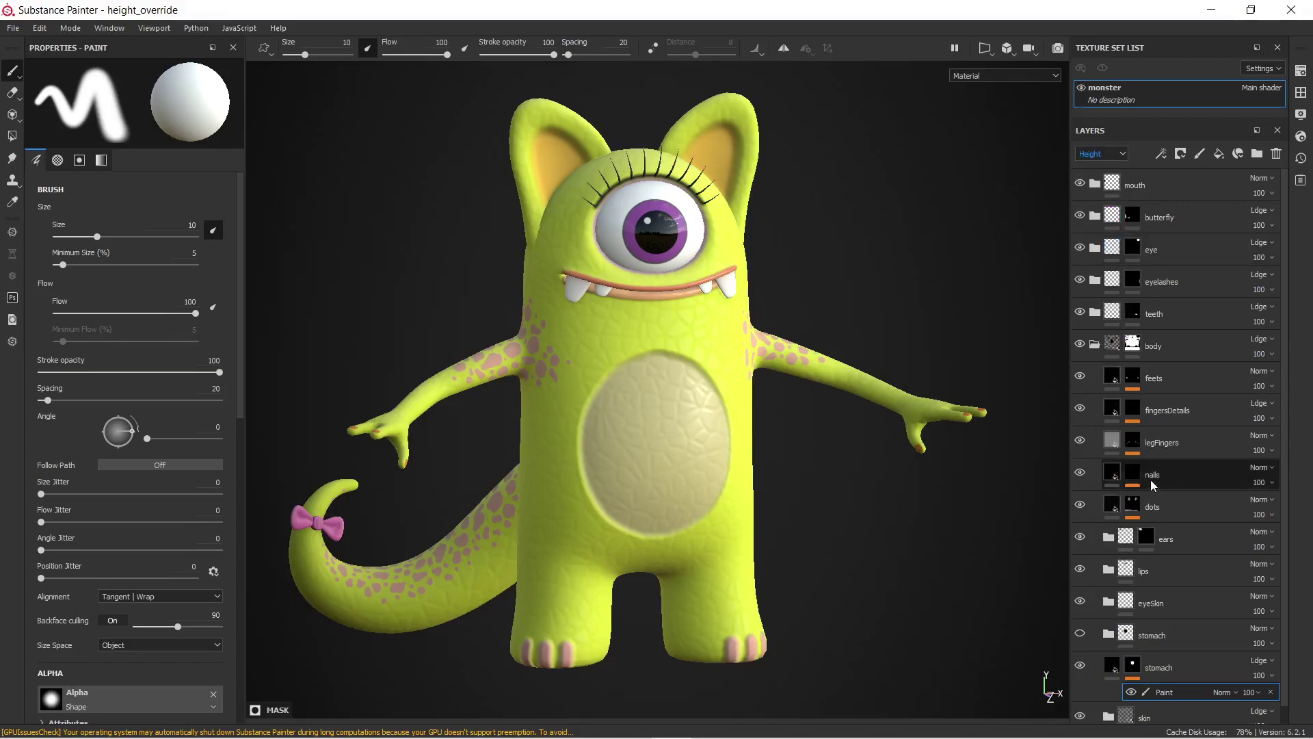
{"action": "left_click", "coordinate": [1262, 661]}
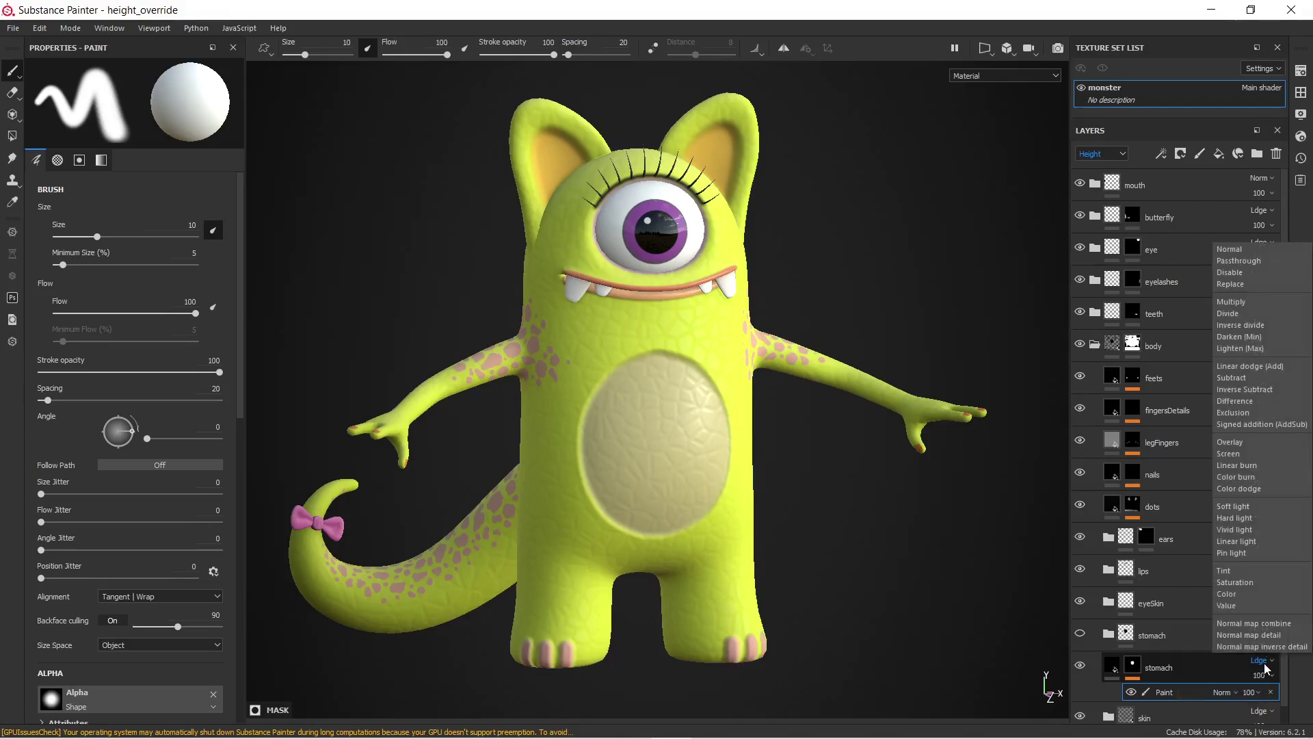
{"action": "left_click", "coordinate": [1235, 249]}
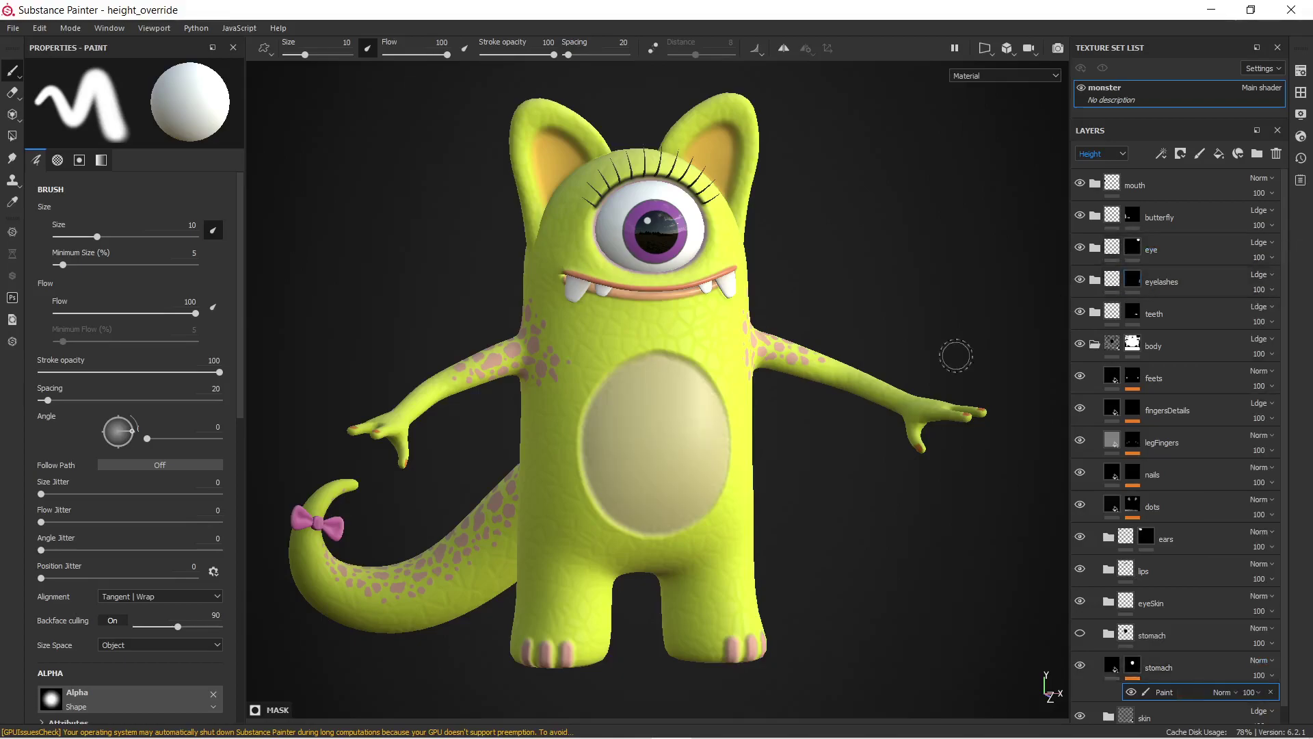
{"action": "left_click_drag", "start_coordinate": [827, 502], "coordinate": [844, 438], "text": "alt"}
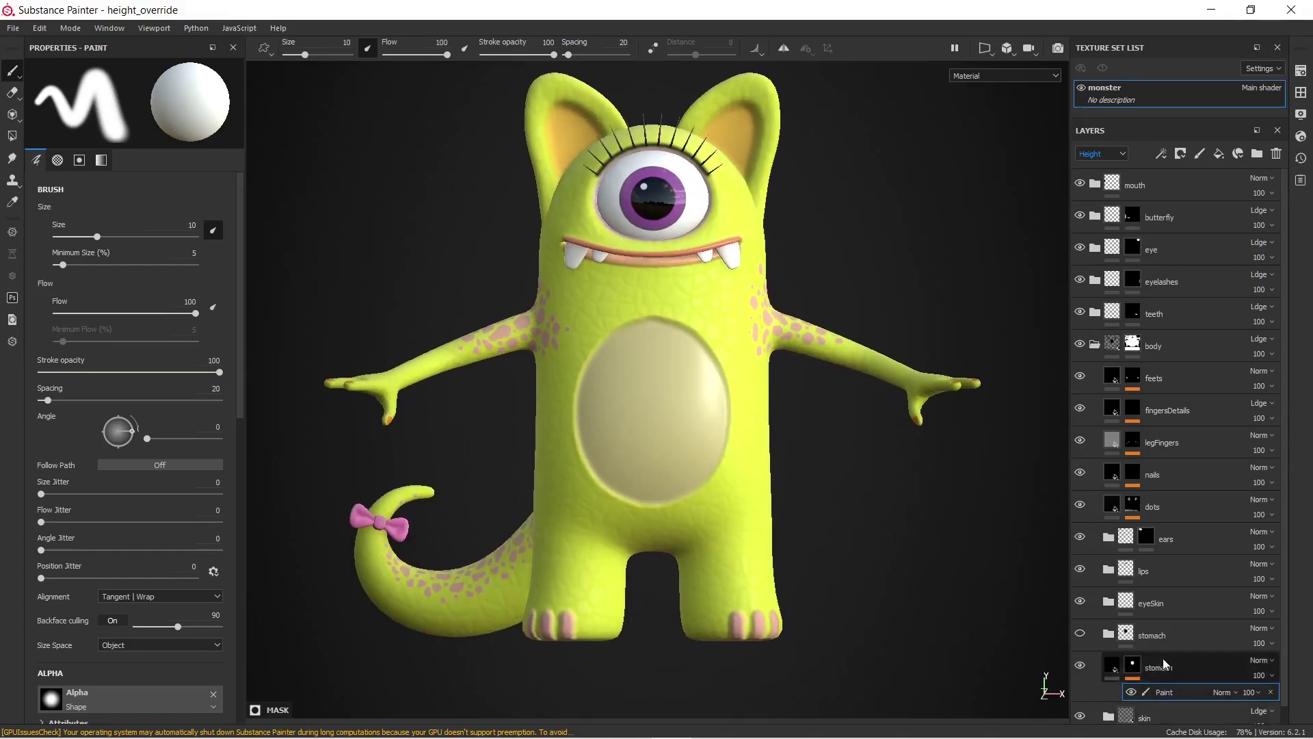
Step: Add a Blur filter to the stomach mask with Blur Intensity 1
{"action": "right_click", "coordinate": [1165, 664]}
{"action": "left_click", "coordinate": [1184, 692]}
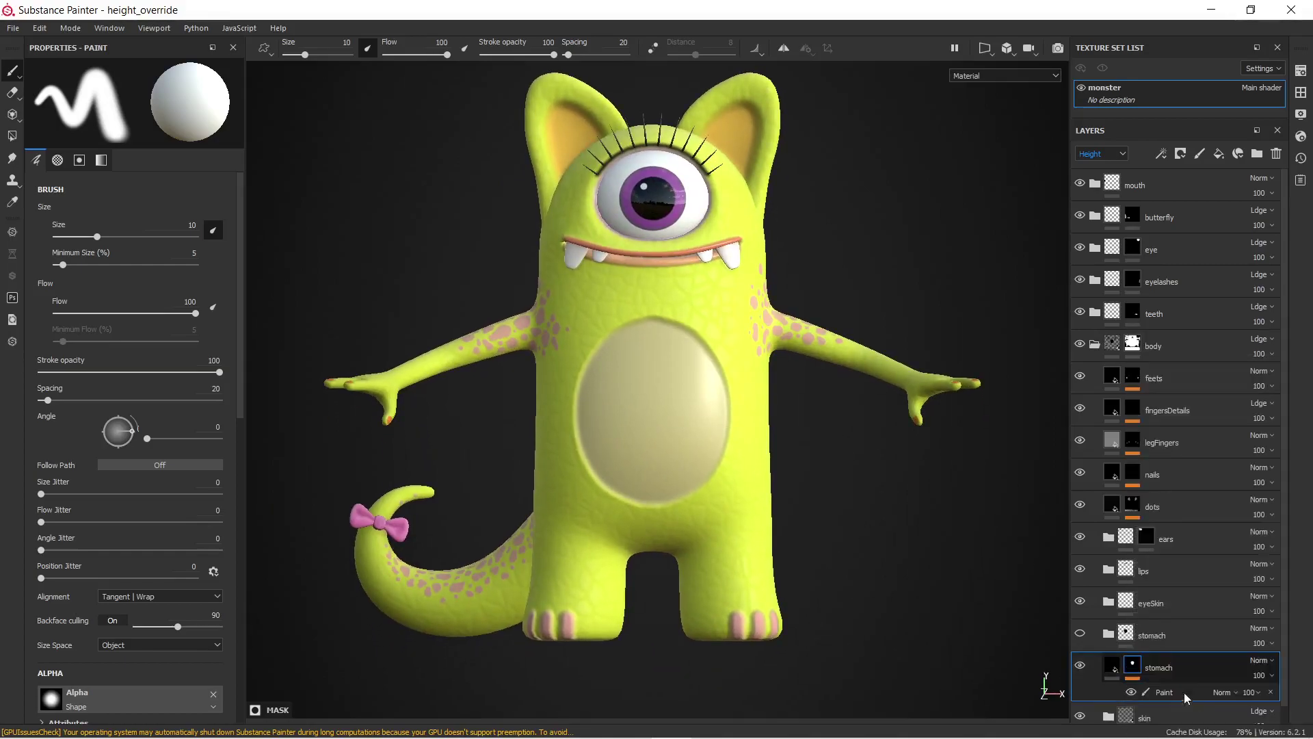
{"action": "left_click", "coordinate": [153, 104]}
{"action": "left_click", "coordinate": [296, 147]}
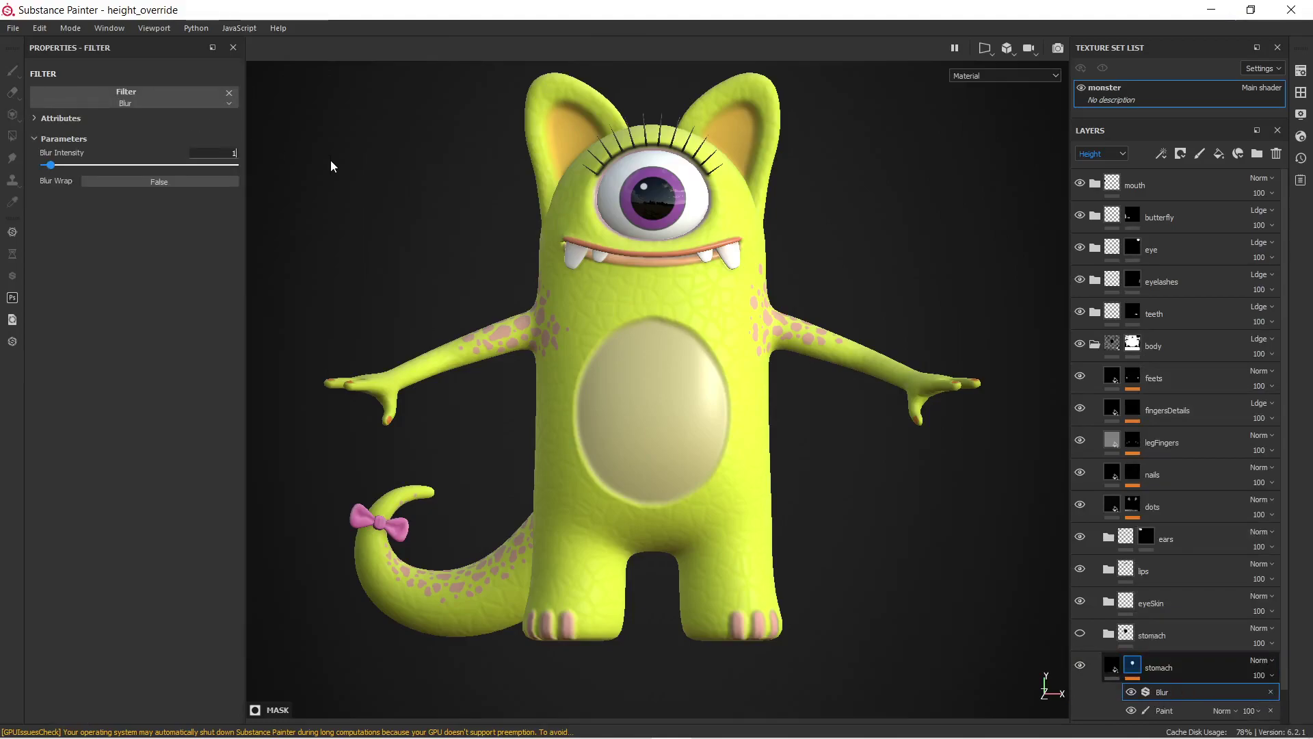
{"action": "key", "text": "Return"}
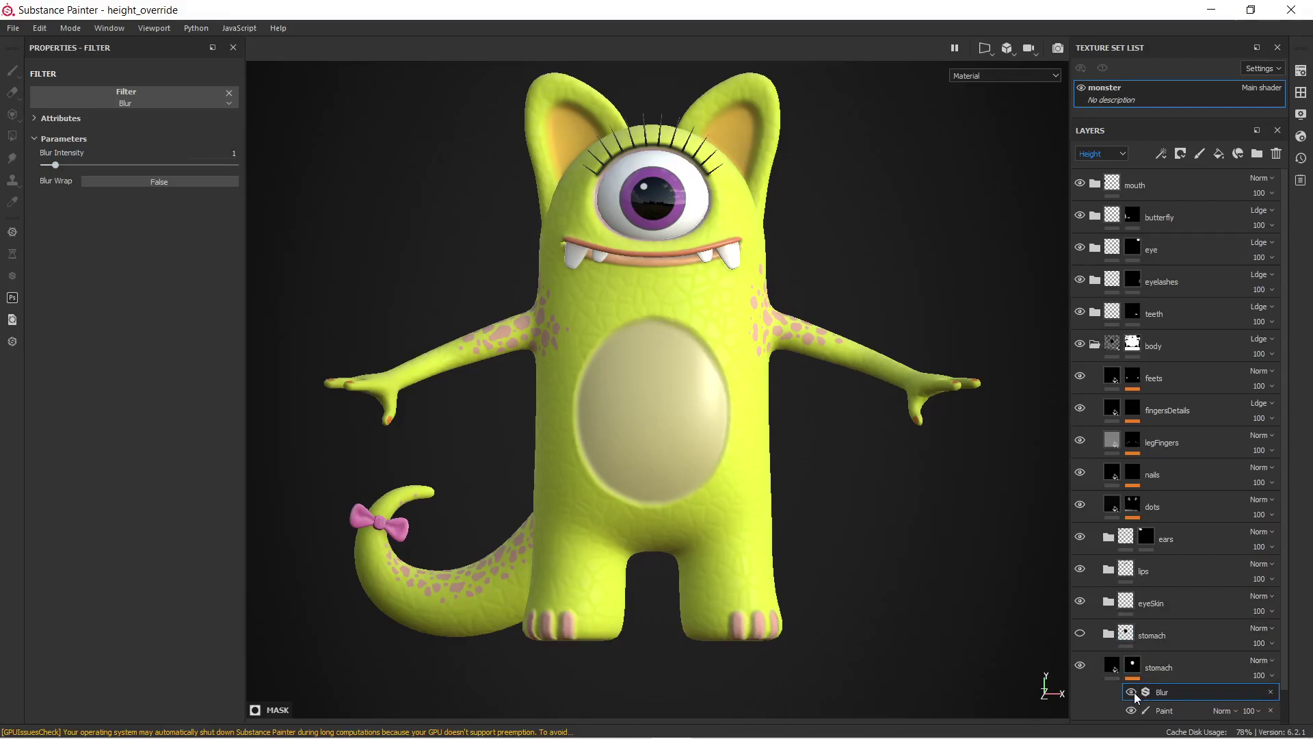
Step: Add a fill effect to the stomach mask using the Fabric Cross Curved grayscale
{"action": "right_click", "coordinate": [1136, 667]}
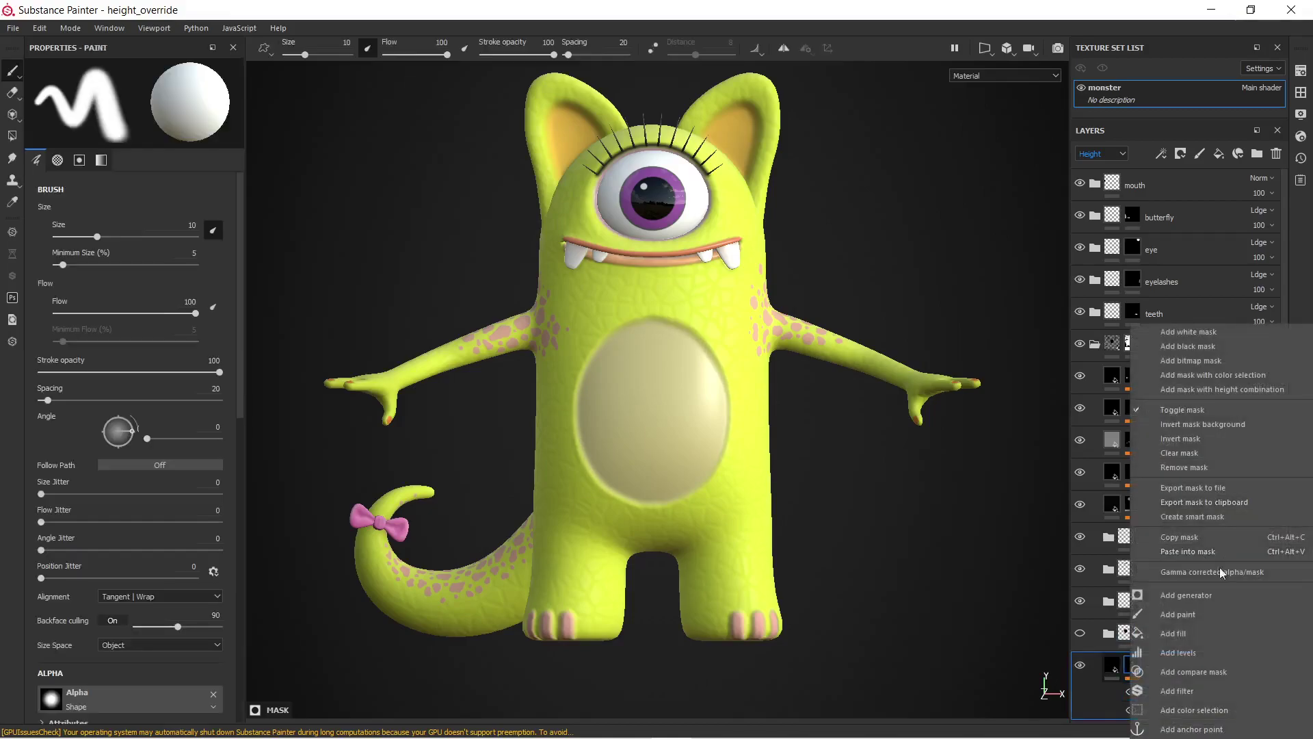
{"action": "left_click", "coordinate": [1192, 631]}
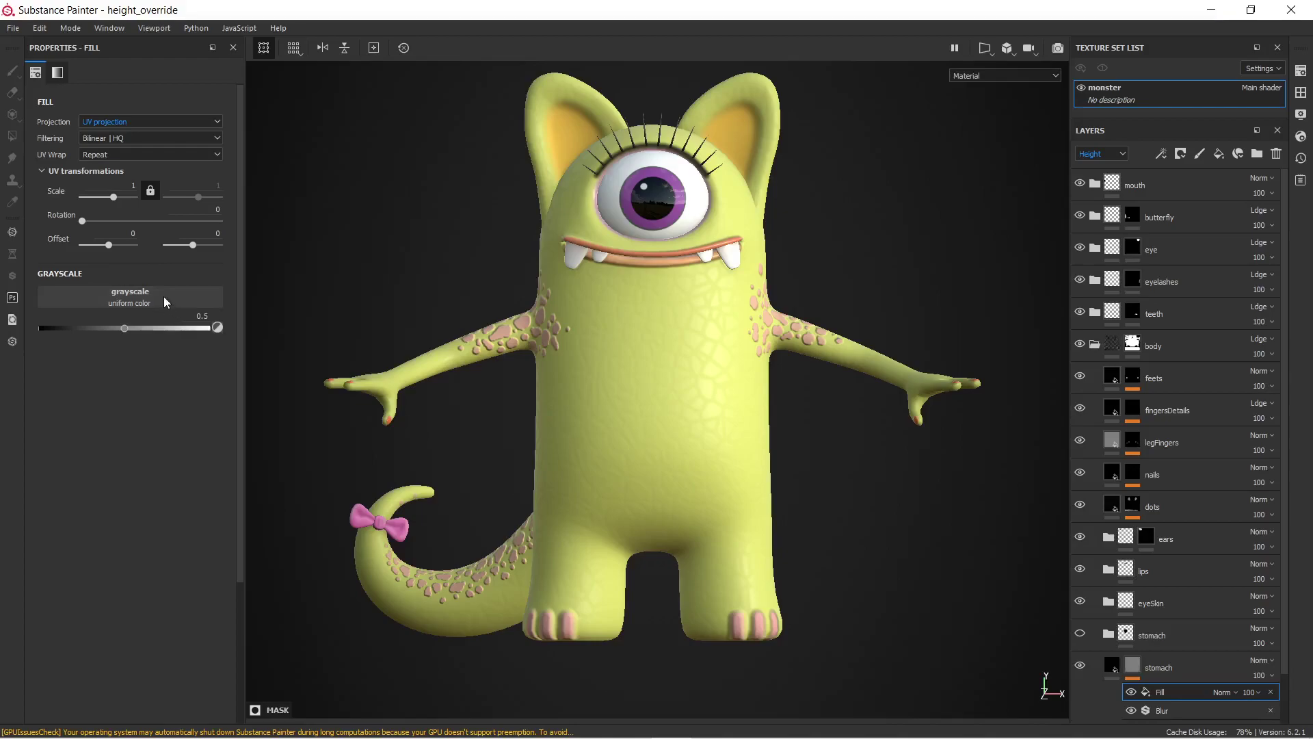
{"action": "left_click", "coordinate": [165, 297]}
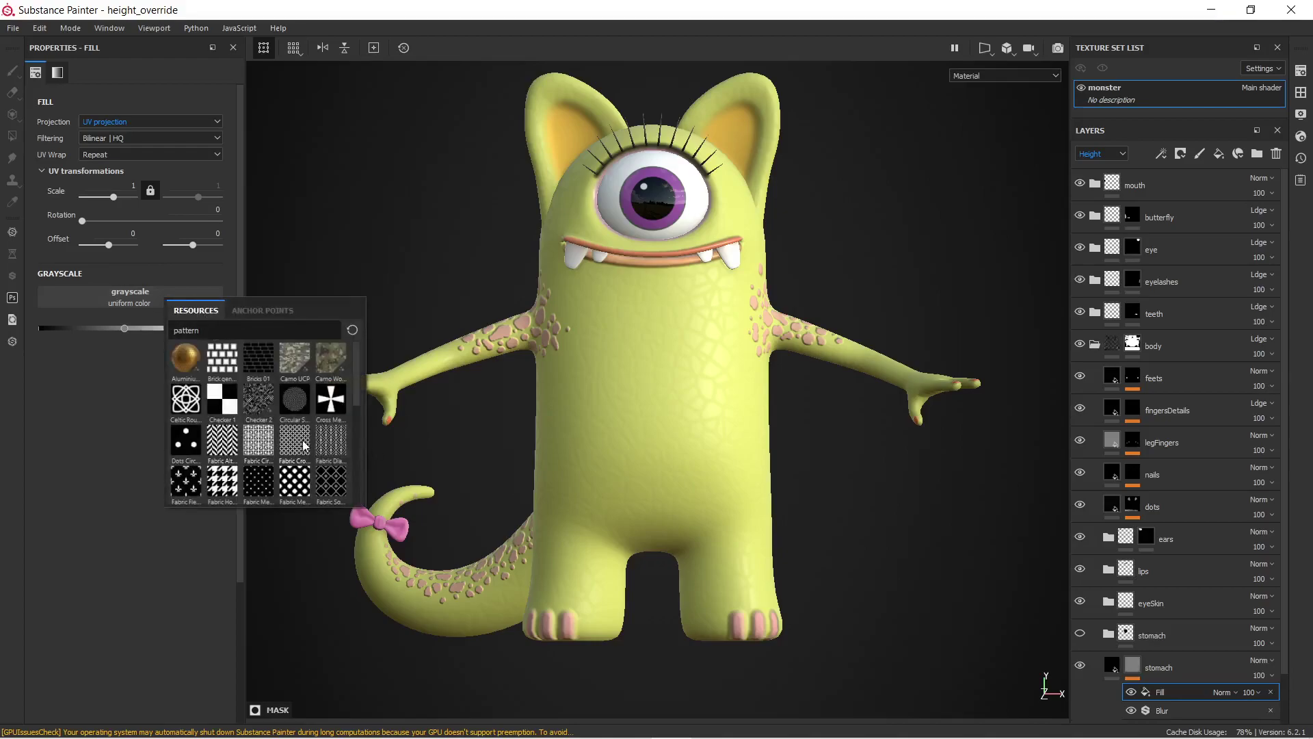
{"action": "left_click", "coordinate": [295, 443]}
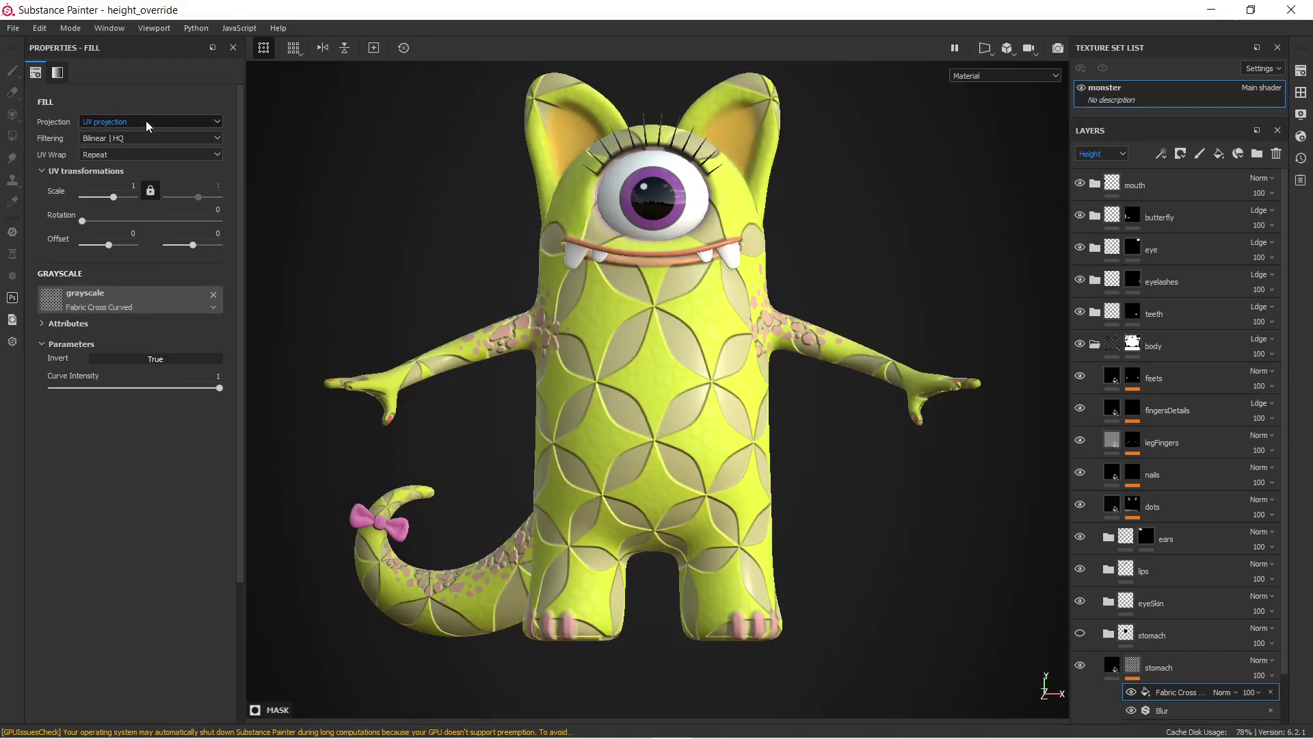
Step: Set the fill to Planar projection at scale 5, and create a new folder above stomach
{"action": "left_click", "coordinate": [147, 122]}
{"action": "left_click", "coordinate": [123, 168]}
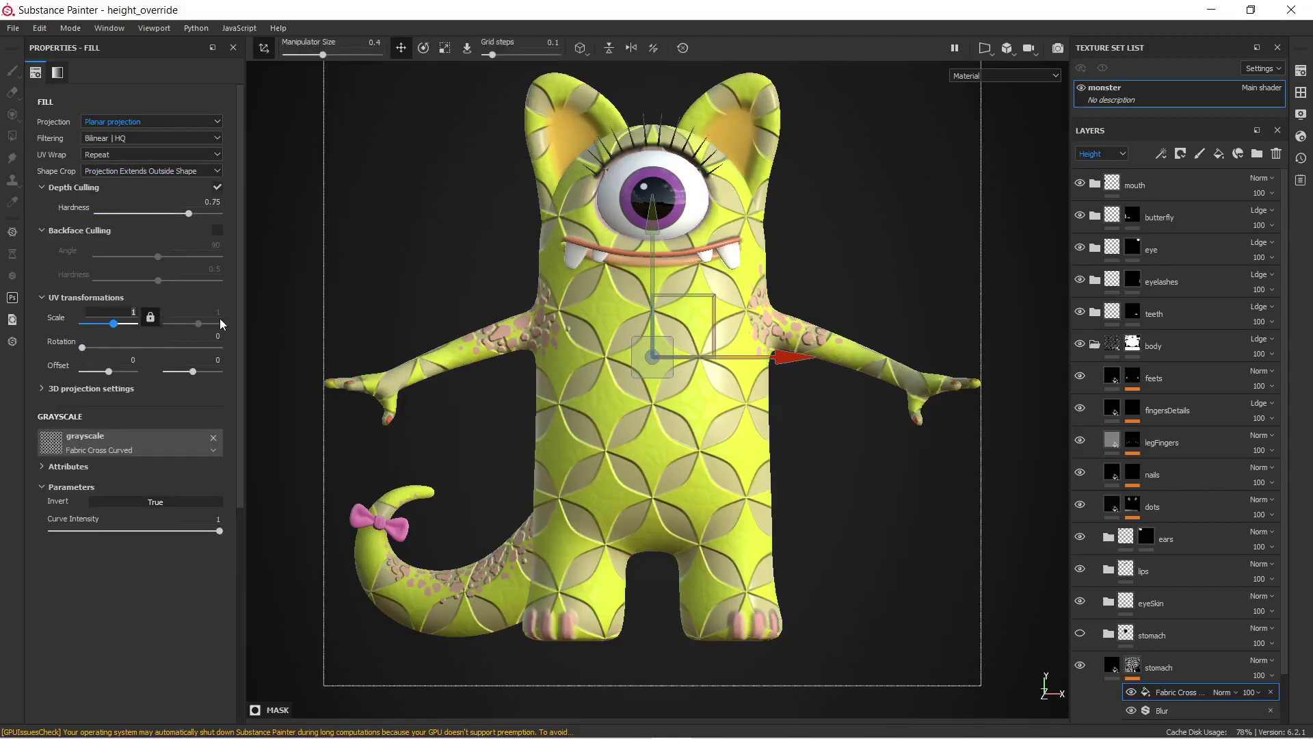
{"action": "type", "text": "5"}
{"action": "key", "text": "Return"}
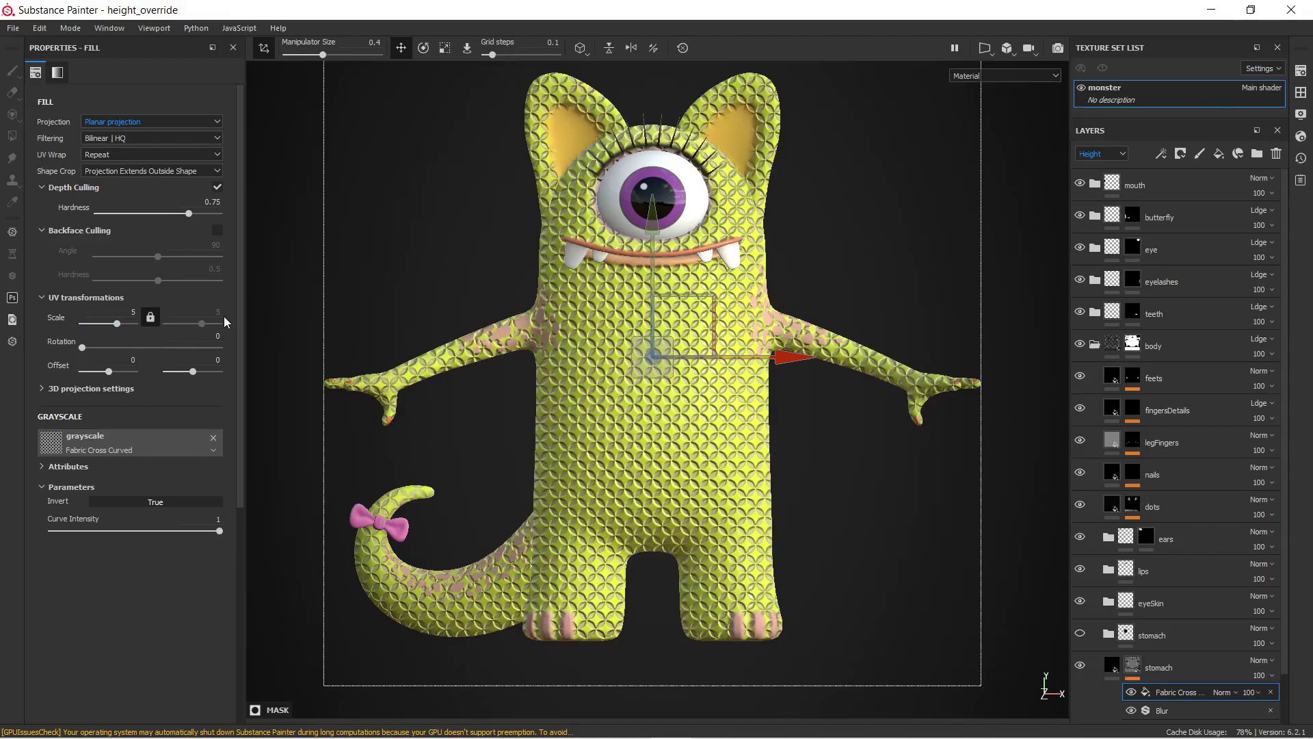
{"action": "left_click", "coordinate": [1194, 665]}
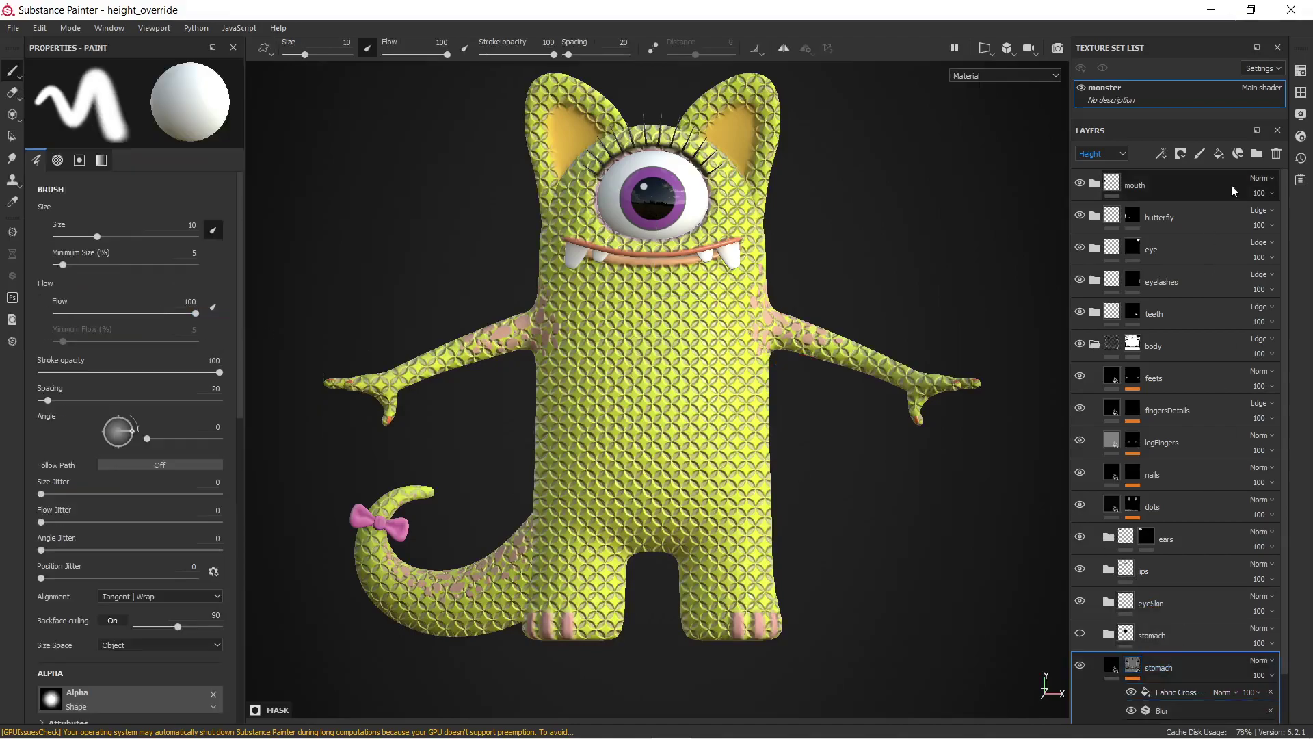
{"action": "left_click", "coordinate": [1257, 153]}
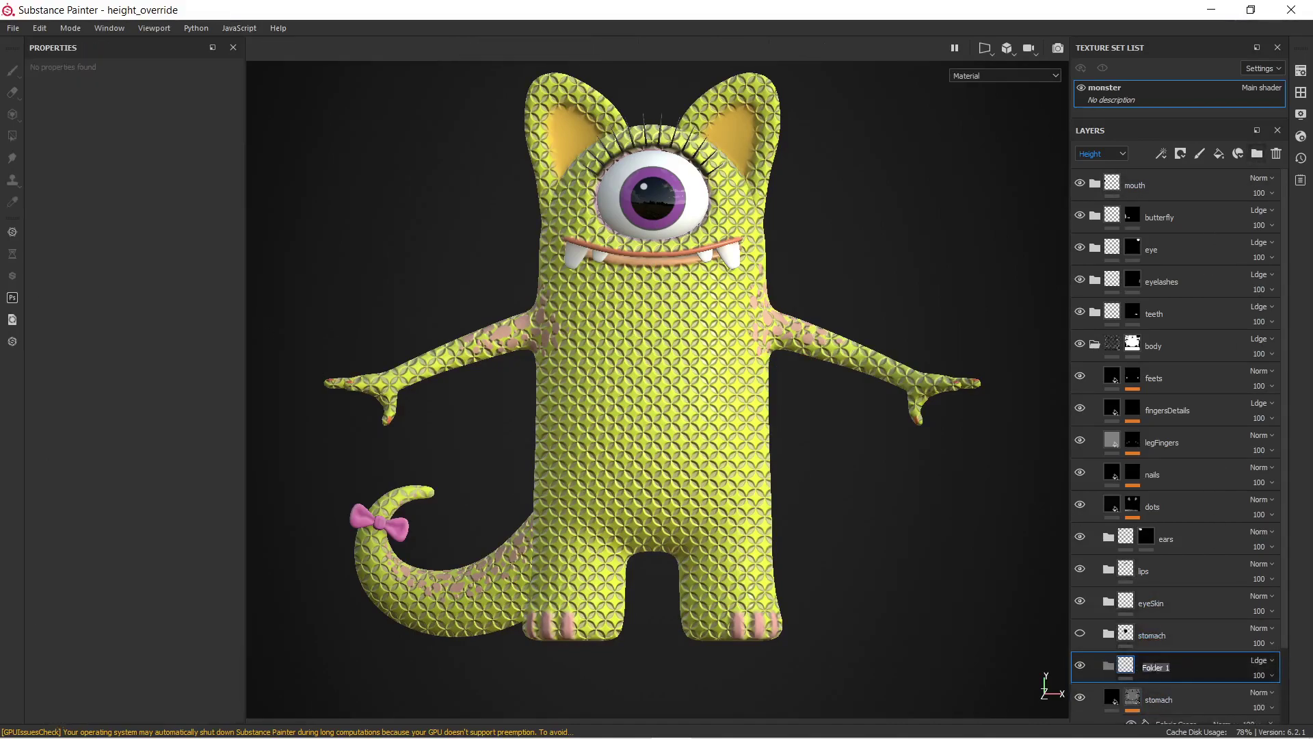
Step: Rename Folder 1 to 'stomach' and give it a black mask
{"action": "type", "text": "stomach"}
{"action": "right_click", "coordinate": [1144, 664]}
{"action": "left_click", "coordinate": [1170, 433]}
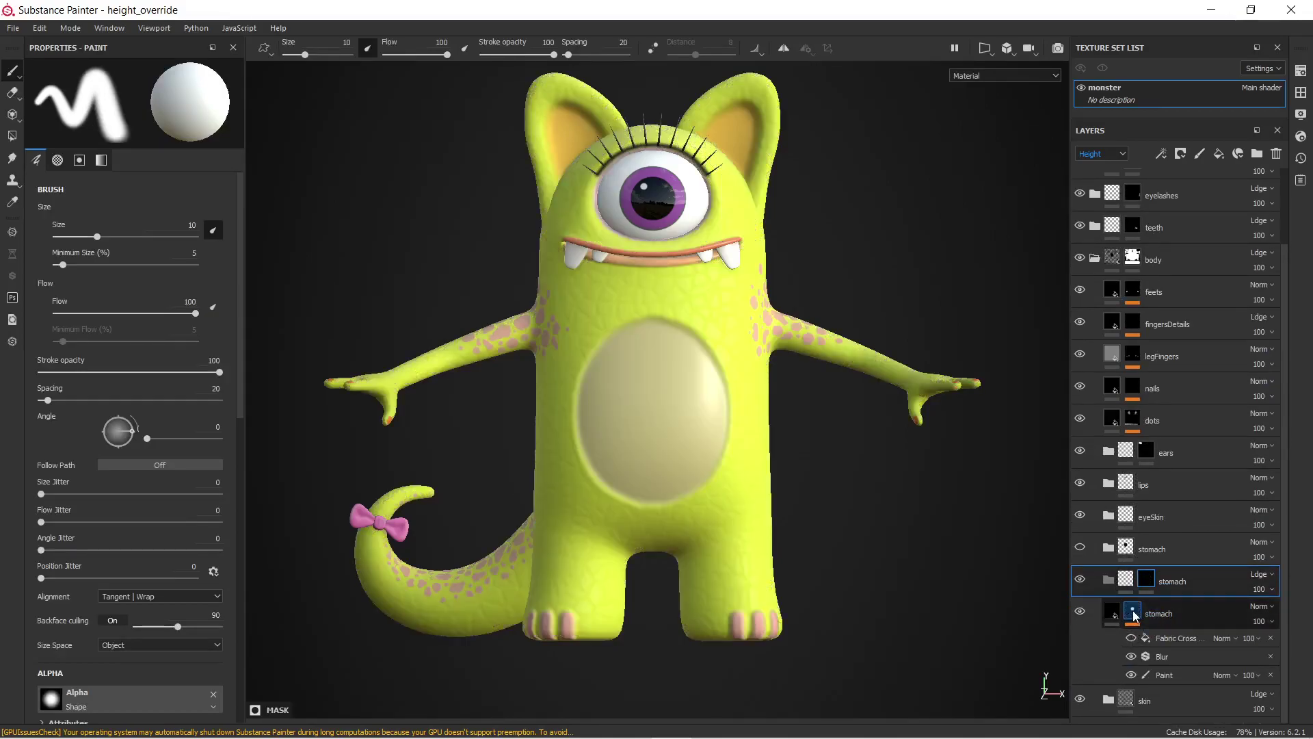
Step: Copy the stomach mask effects onto the folder, drop Fabric Cross there, and nest the stomach layer inside
{"action": "left_click", "coordinate": [1133, 612]}
{"action": "left_click_drag", "start_coordinate": [1149, 577], "coordinate": [1155, 583]}
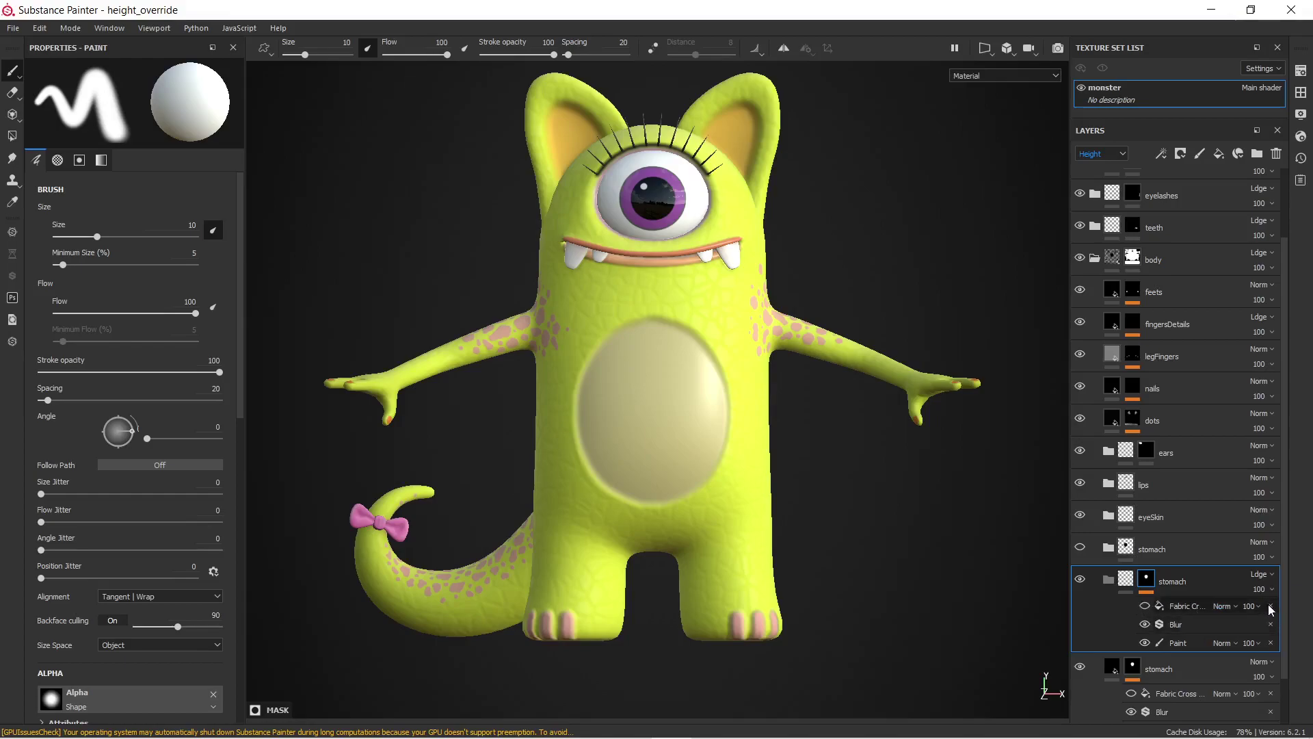
{"action": "left_click", "coordinate": [1270, 606]}
{"action": "left_click", "coordinate": [1131, 674]}
{"action": "left_click_drag", "start_coordinate": [1172, 650], "coordinate": [1191, 589]}
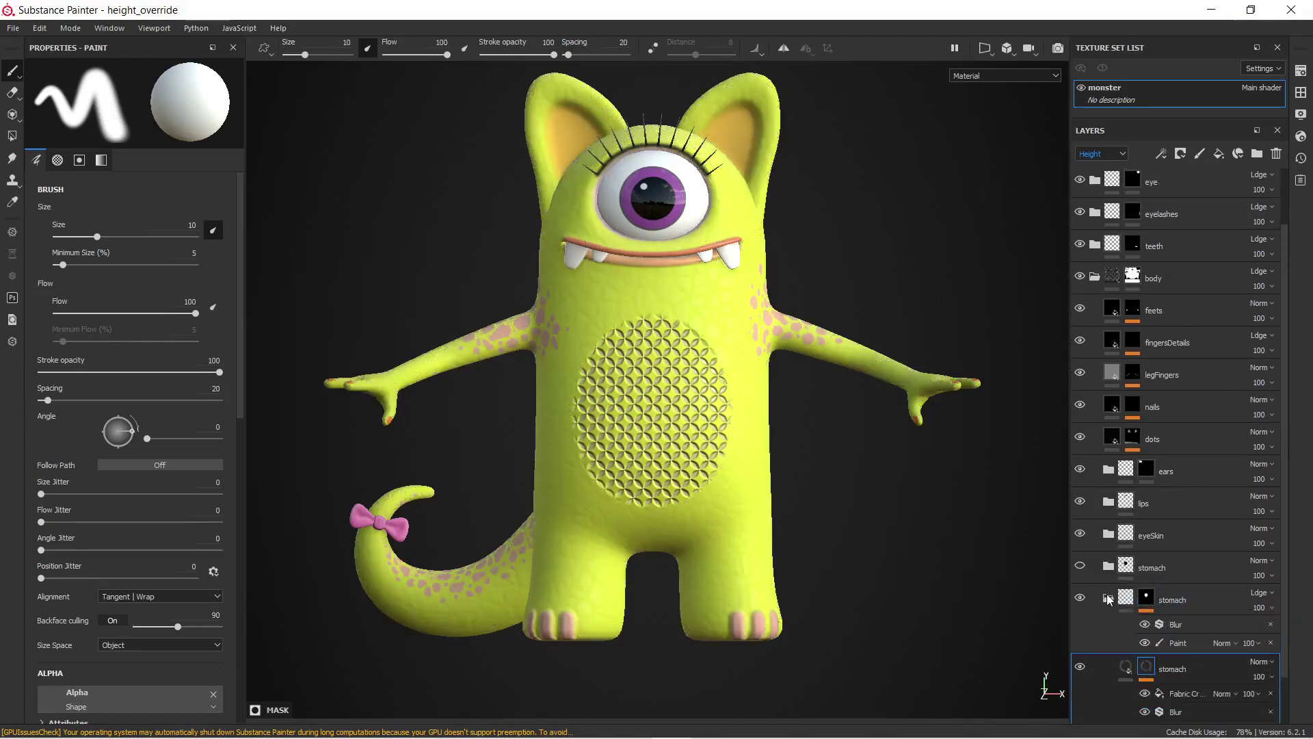
Step: Zoom in and orbit around the monster's belly to inspect the Fabric Cross pattern
{"action": "scroll", "coordinate": [835, 458], "scroll_direction": "up", "scroll_amount": 5}
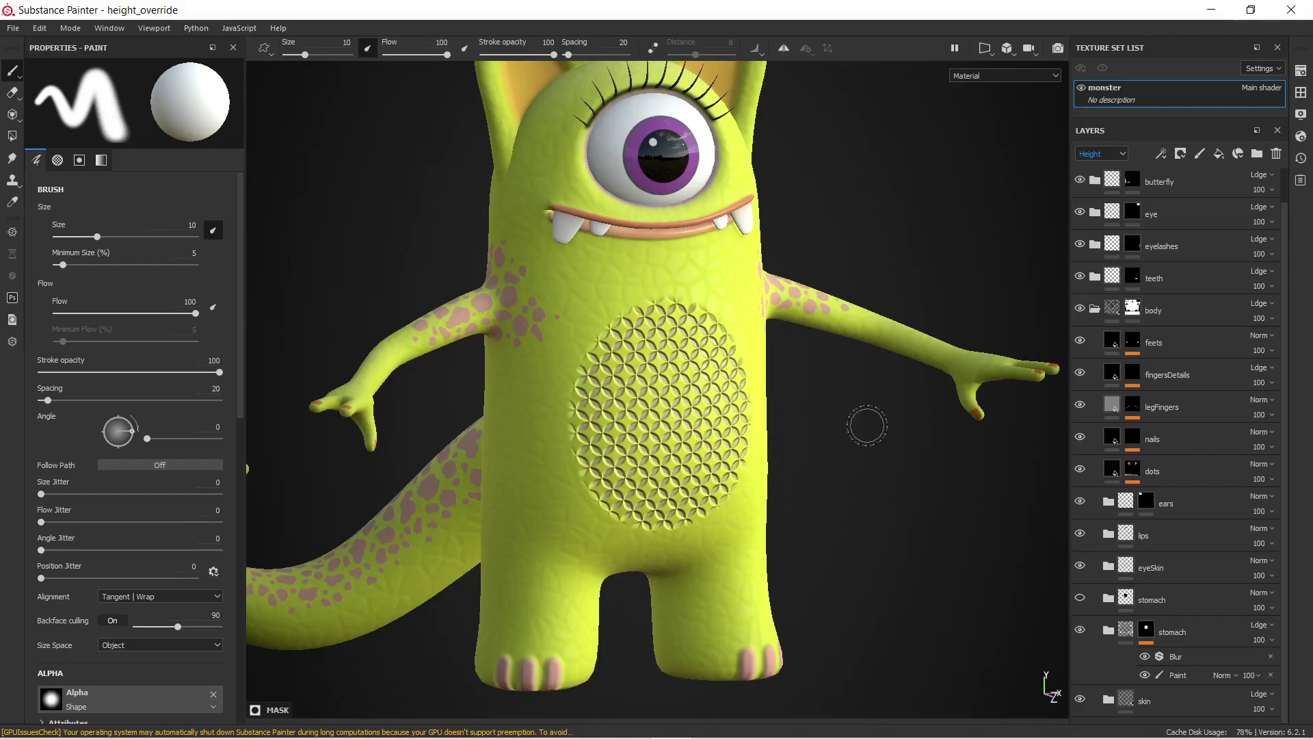
{"action": "left_click_drag", "start_coordinate": [859, 425], "coordinate": [791, 441], "text": "alt"}
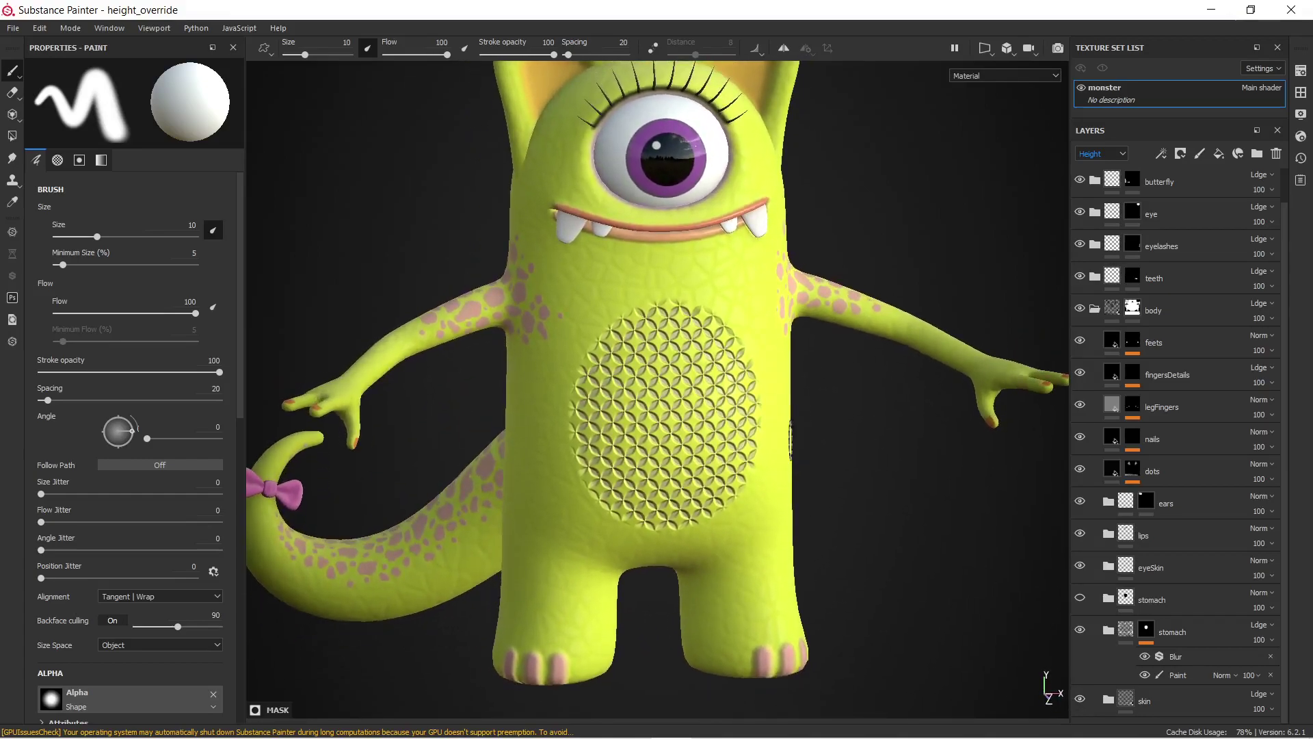
{"action": "left_click_drag", "start_coordinate": [725, 425], "coordinate": [754, 418], "text": "alt"}
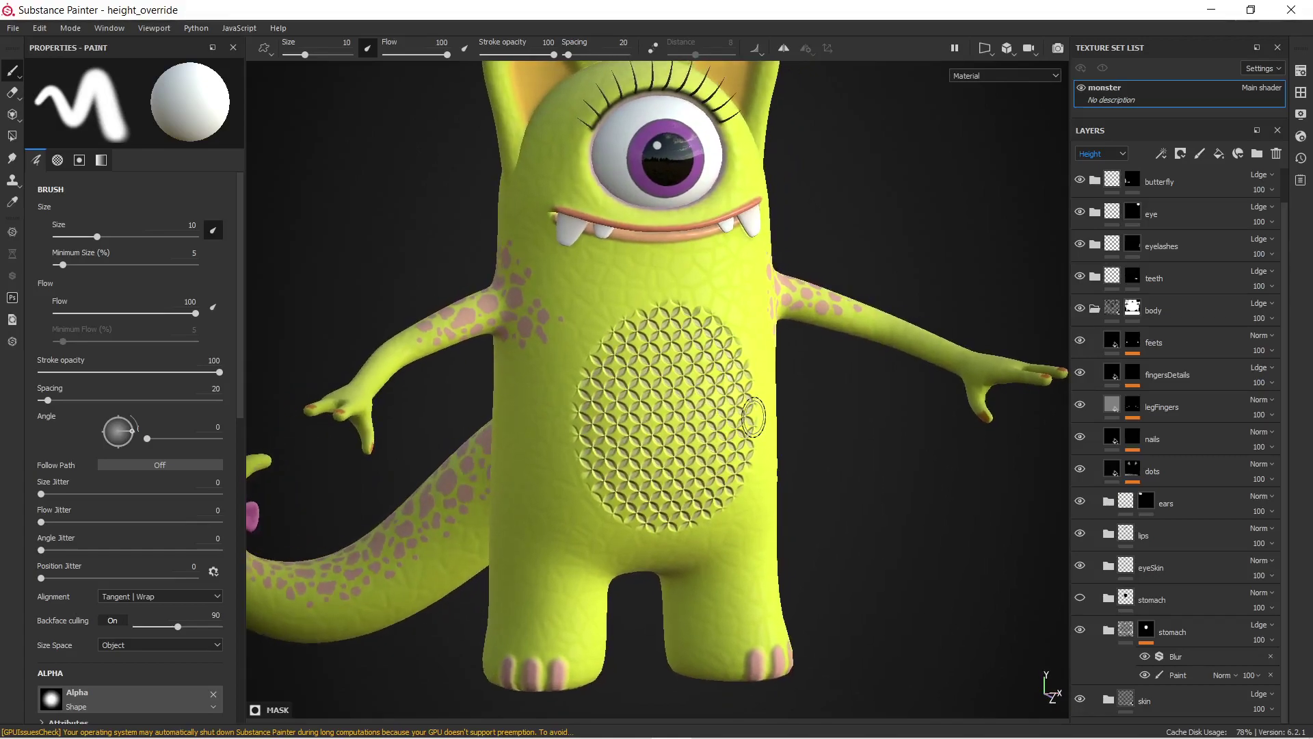